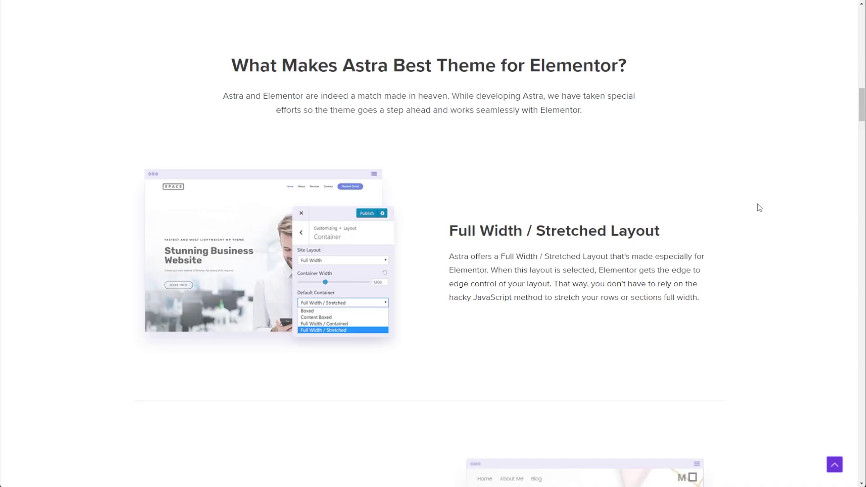
- Look through the Astra page's sections on its Elementor features, from the full-width layout to the mobile header options
{"action": "scroll", "coordinate": [757, 205], "scroll_direction": "down", "scroll_amount": 8}
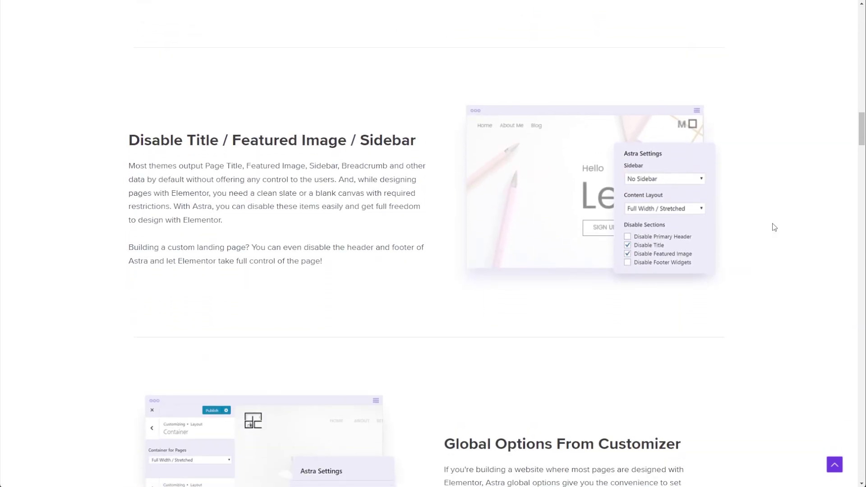
{"action": "scroll", "coordinate": [774, 228], "scroll_direction": "down", "scroll_amount": 5}
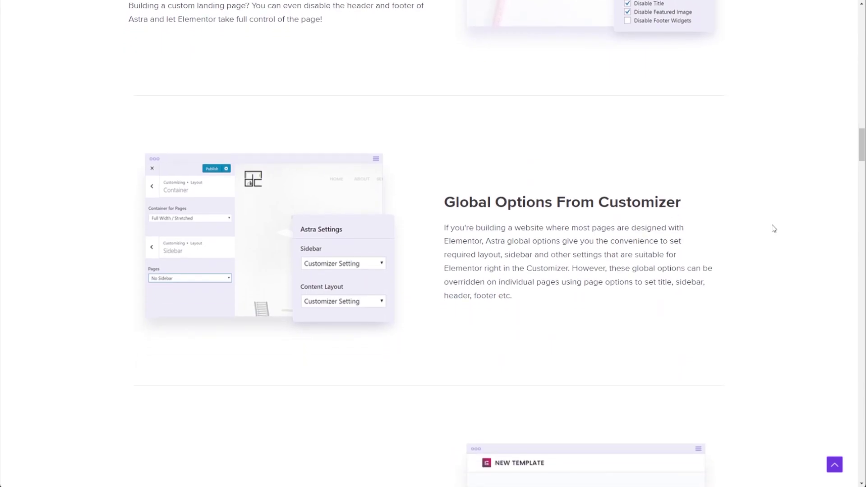
{"action": "scroll", "coordinate": [774, 229], "scroll_direction": "down", "scroll_amount": 5}
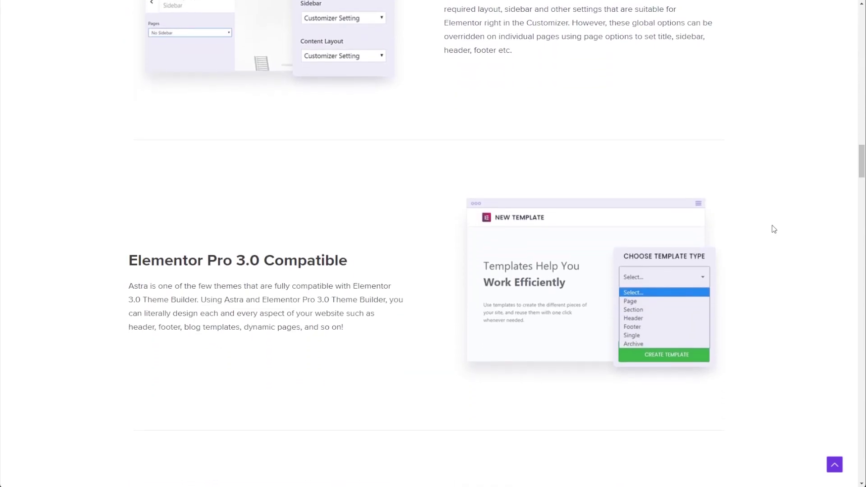
{"action": "scroll", "coordinate": [774, 229], "scroll_direction": "down", "scroll_amount": 5}
{"action": "scroll", "coordinate": [774, 230], "scroll_direction": "down", "scroll_amount": 5}
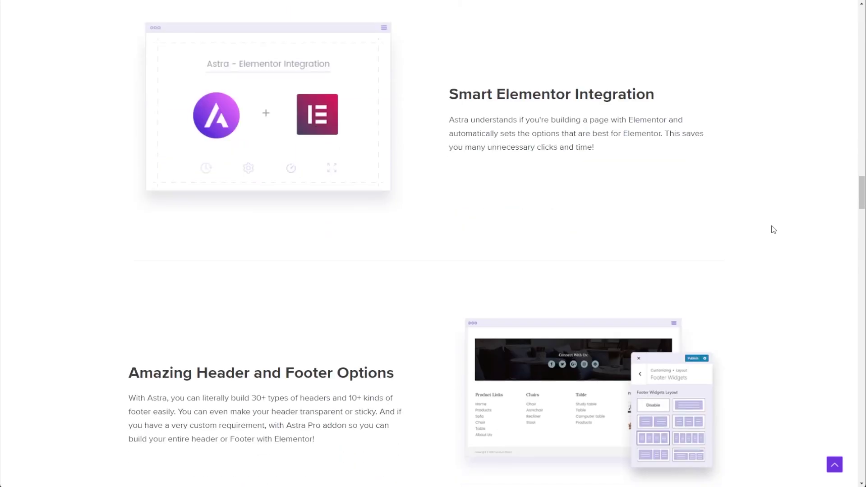
{"action": "scroll", "coordinate": [774, 229], "scroll_direction": "down", "scroll_amount": 5}
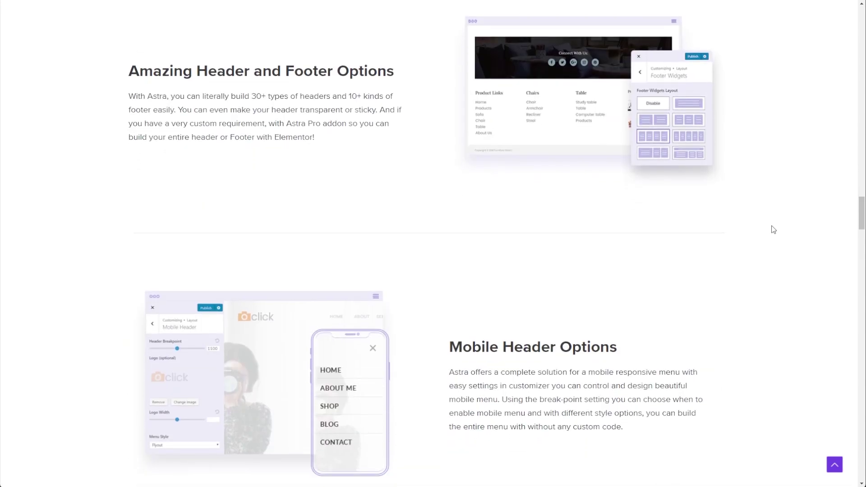
{"action": "scroll", "coordinate": [774, 229], "scroll_direction": "down", "scroll_amount": 4}
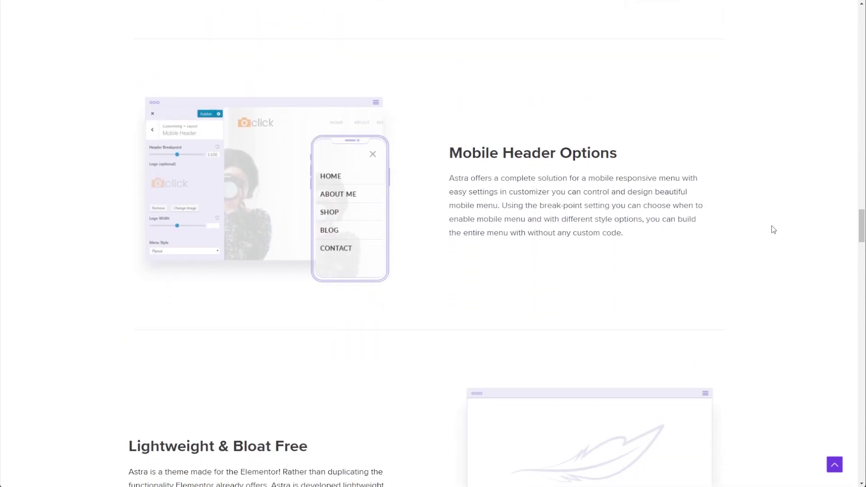
{"action": "scroll", "coordinate": [773, 229], "scroll_direction": "down", "scroll_amount": 5}
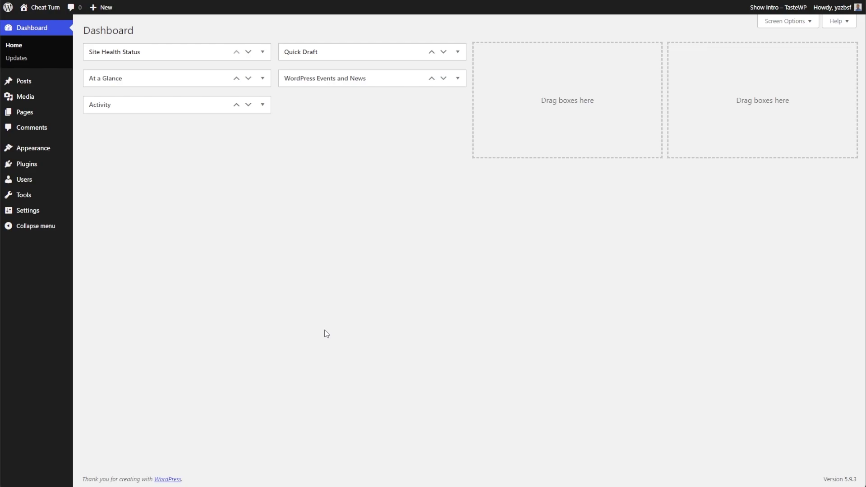
- Find the Starter Templates plugin by Brainstorm Force with the search "starter templates", and install and activate it
{"action": "mouse_move", "coordinate": [36, 165]}
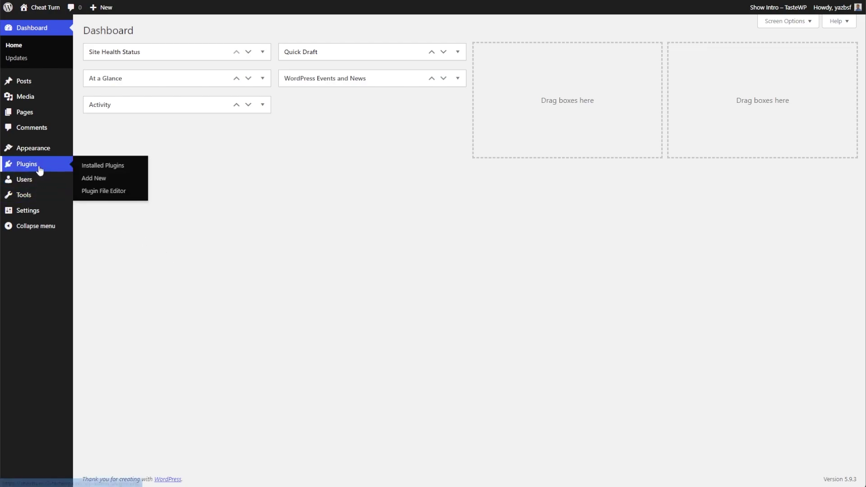
{"action": "left_click", "coordinate": [99, 179]}
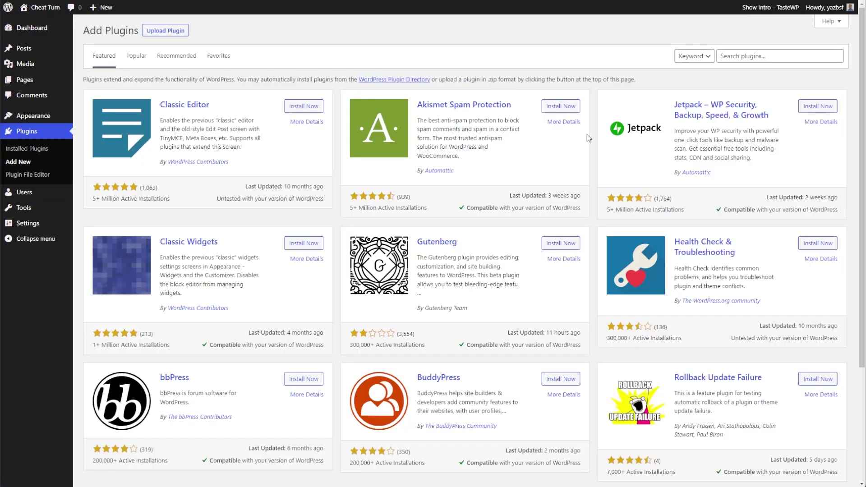
{"action": "left_click", "coordinate": [753, 56]}
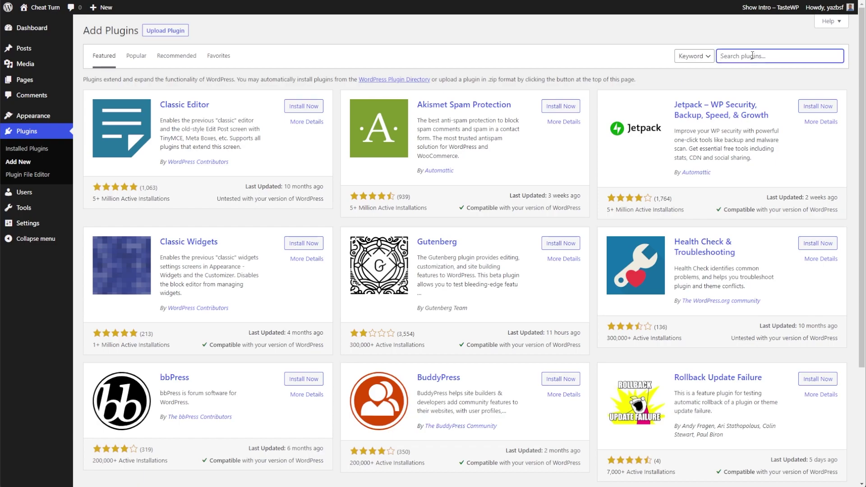
{"action": "type", "text": "starter templates"}
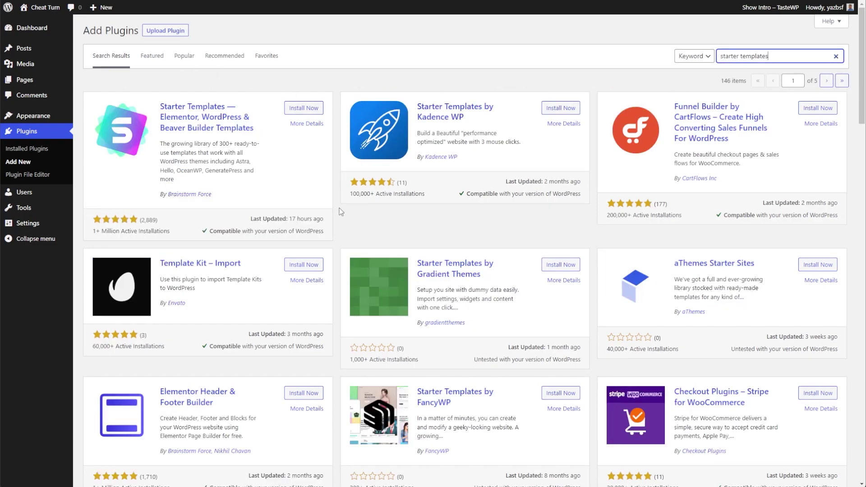
{"action": "left_click", "coordinate": [300, 109]}
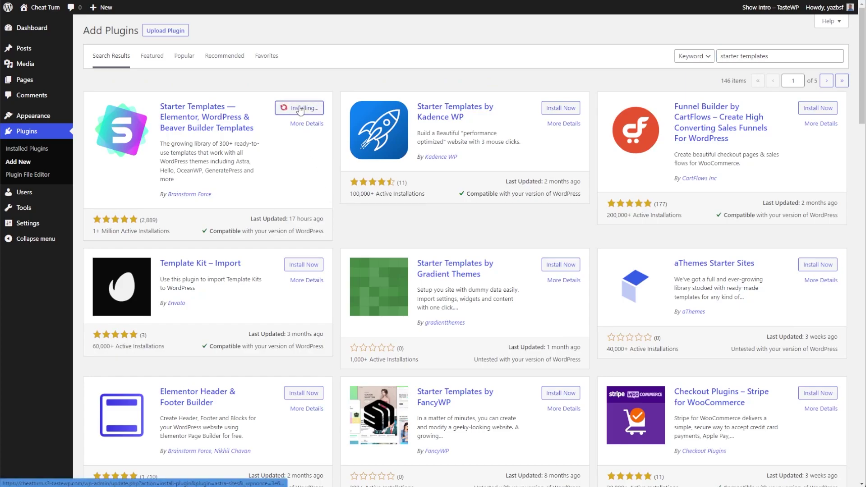
{"action": "left_click", "coordinate": [308, 111]}
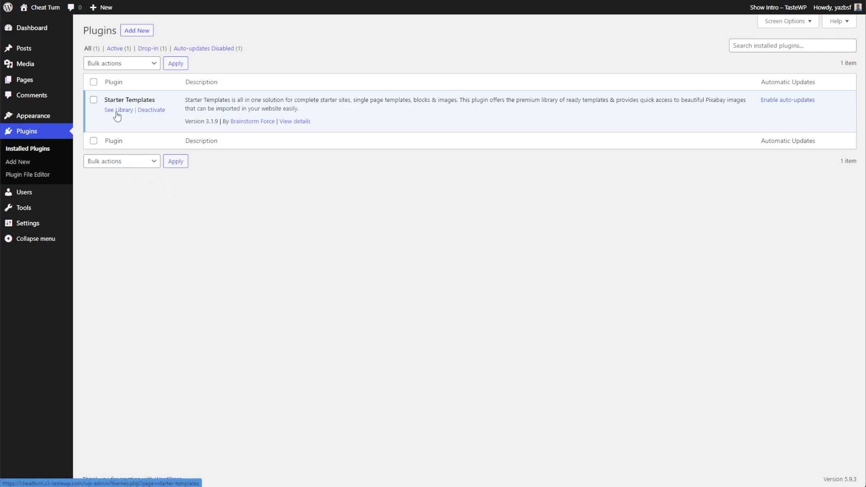
- Start building a website with Starter Templates and choose Elementor as the page builder
{"action": "mouse_move", "coordinate": [46, 116]}
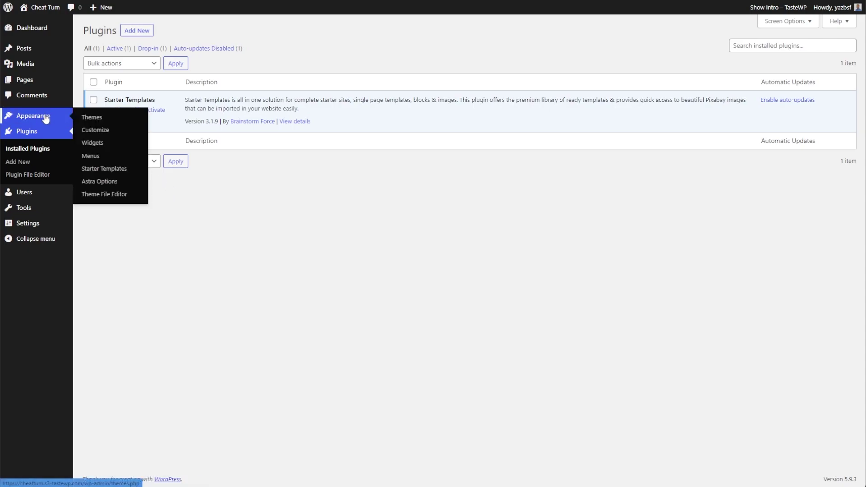
{"action": "left_click", "coordinate": [100, 169]}
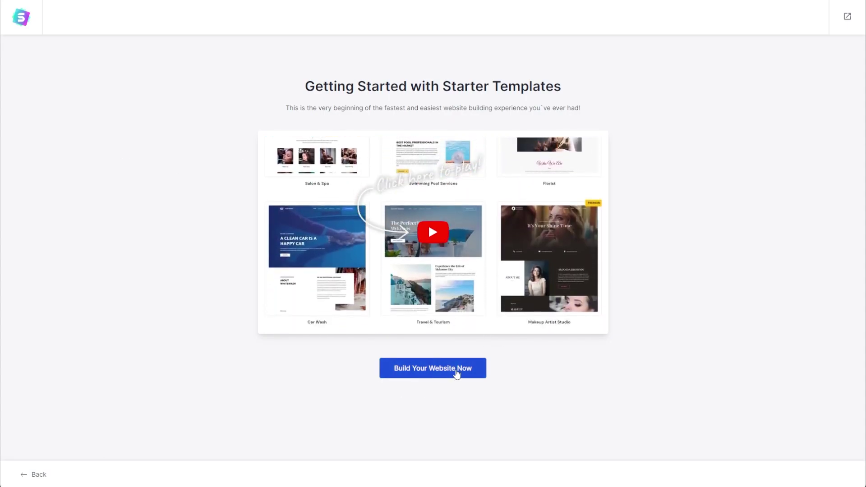
{"action": "left_click", "coordinate": [454, 372]}
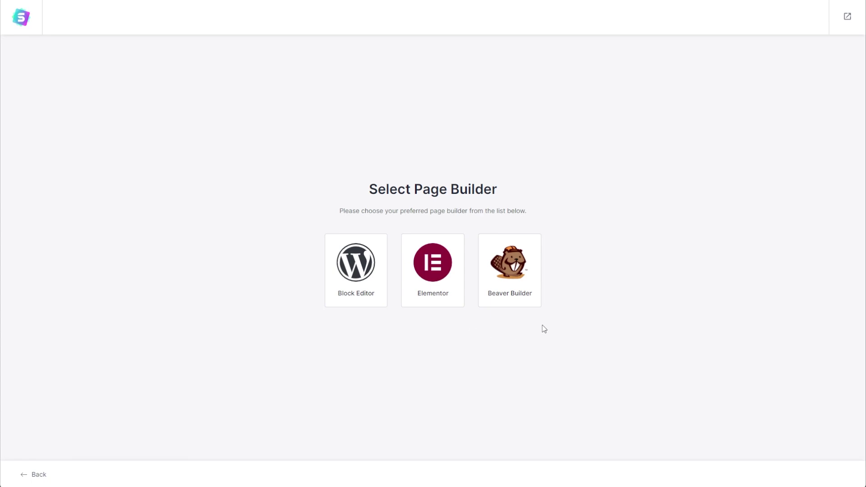
{"action": "left_click", "coordinate": [444, 296]}
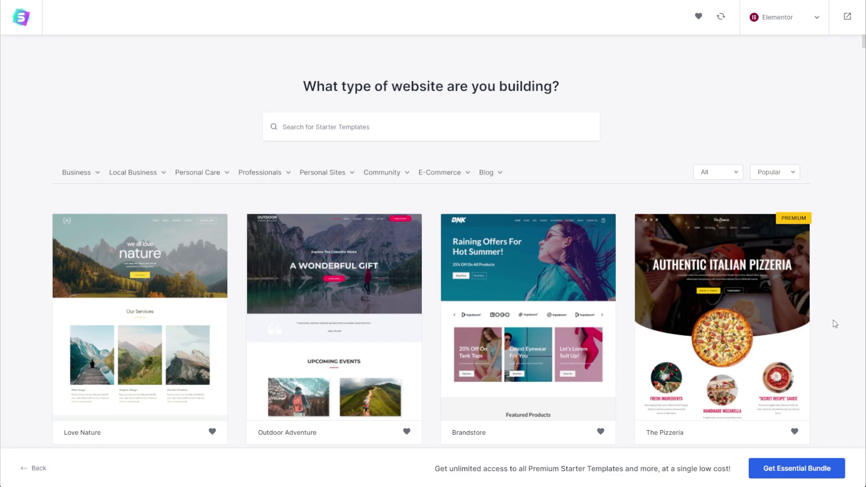
- Browse the Elementor starter templates and select the free Love Nature template
{"action": "scroll", "coordinate": [833, 320], "scroll_direction": "down", "scroll_amount": 10}
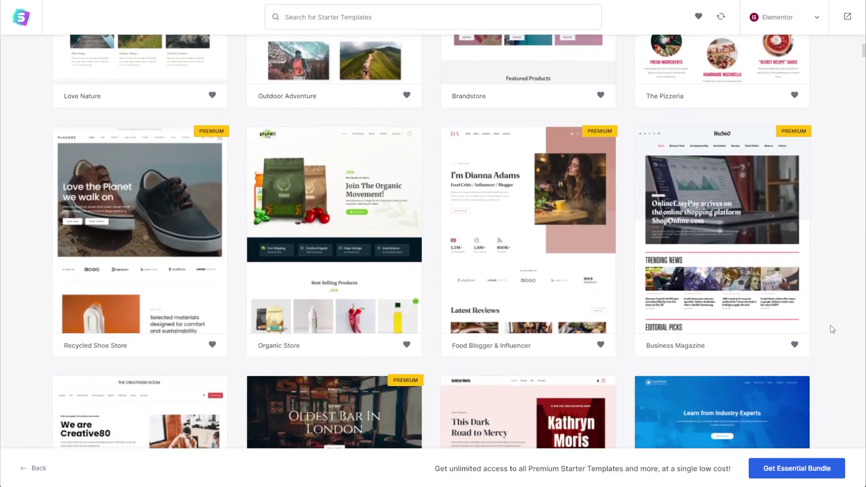
{"action": "scroll", "coordinate": [832, 329], "scroll_direction": "down", "scroll_amount": 10}
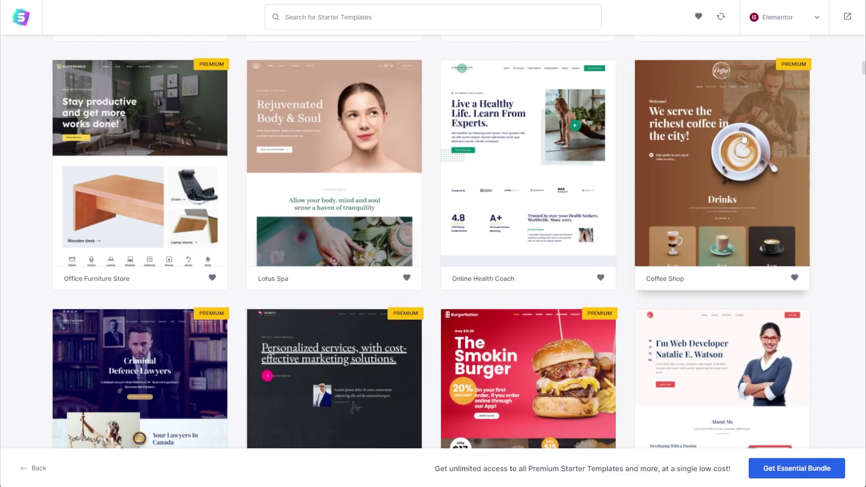
{"action": "scroll", "coordinate": [812, 278], "scroll_direction": "down", "scroll_amount": 4}
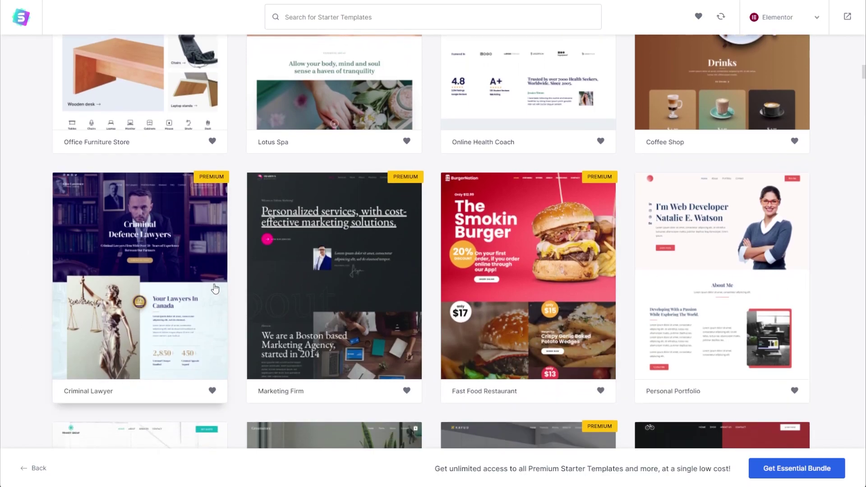
{"action": "scroll", "coordinate": [319, 251], "scroll_direction": "down", "scroll_amount": 10}
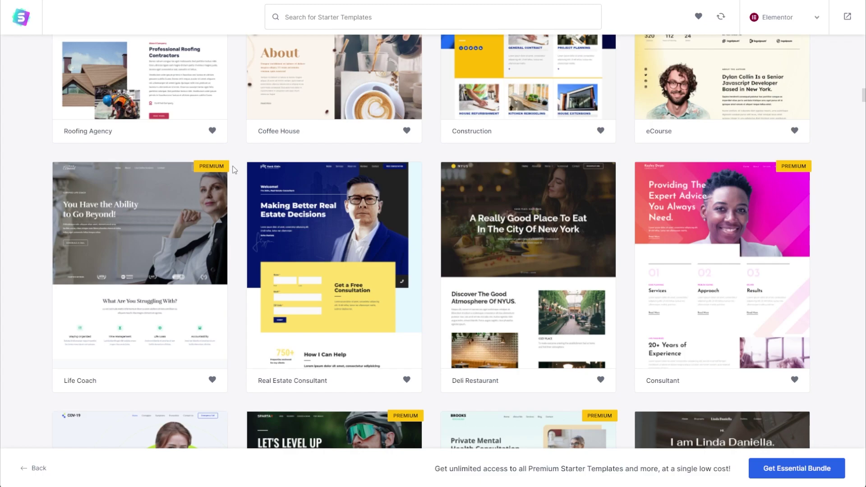
{"action": "scroll", "coordinate": [234, 169], "scroll_direction": "up", "scroll_amount": 20}
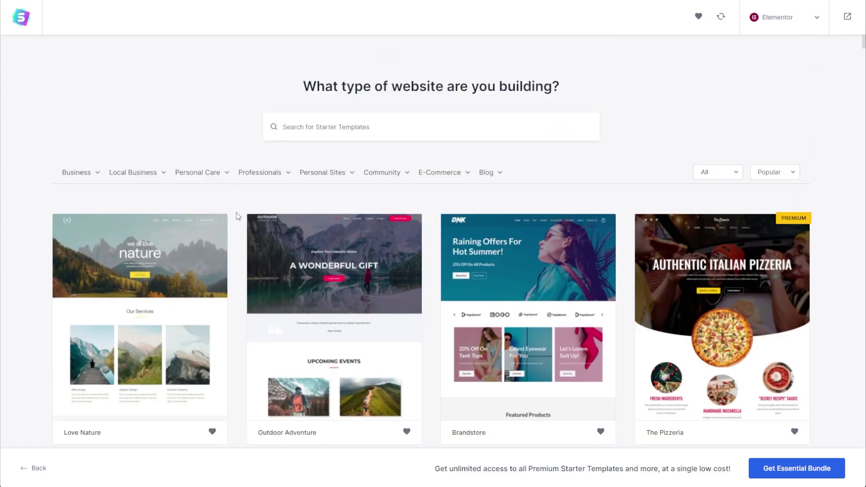
{"action": "left_click", "coordinate": [176, 276]}
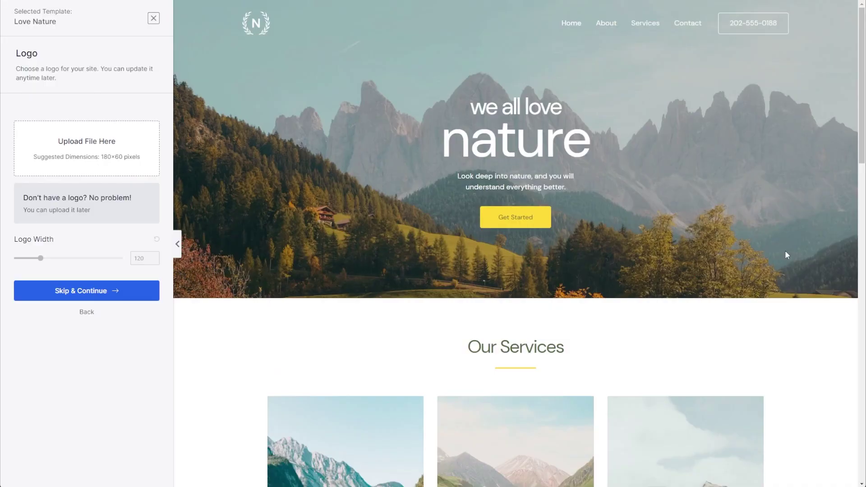
- Look over the Love Nature template preview and continue without uploading a logo
{"action": "scroll", "coordinate": [798, 298], "scroll_direction": "down", "scroll_amount": 7}
{"action": "scroll", "coordinate": [799, 298], "scroll_direction": "up", "scroll_amount": 5}
{"action": "scroll", "coordinate": [799, 298], "scroll_direction": "up", "scroll_amount": 2}
{"action": "scroll", "coordinate": [777, 332], "scroll_direction": "down", "scroll_amount": 9}
{"action": "scroll", "coordinate": [820, 333], "scroll_direction": "down", "scroll_amount": 10}
{"action": "left_click", "coordinate": [104, 297]}
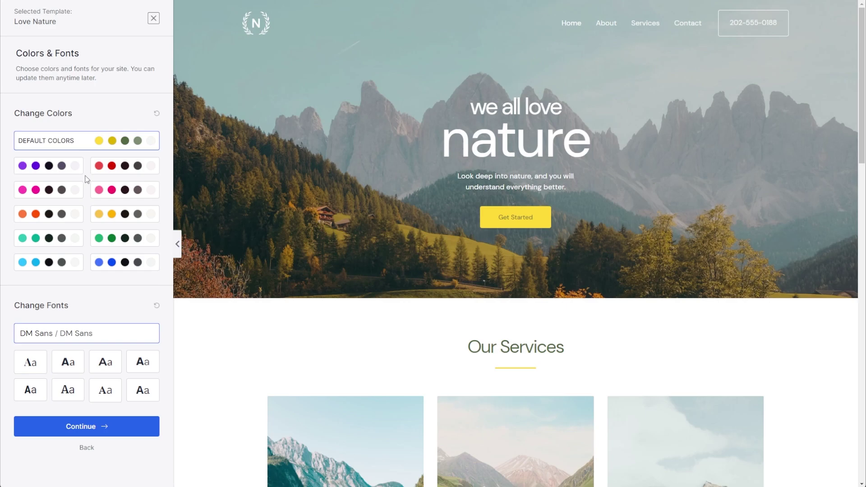
- Try several alternative color palettes on the Love Nature preview and return to the default colors
{"action": "left_click", "coordinate": [71, 164]}
{"action": "left_click", "coordinate": [62, 190]}
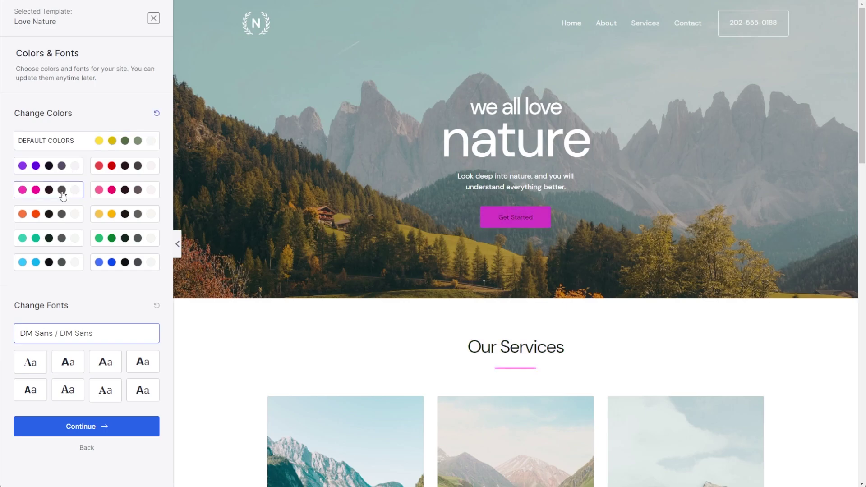
{"action": "left_click", "coordinate": [63, 214]}
{"action": "left_click", "coordinate": [69, 244]}
{"action": "left_click", "coordinate": [73, 263]}
{"action": "left_click", "coordinate": [126, 264]}
{"action": "left_click", "coordinate": [122, 242]}
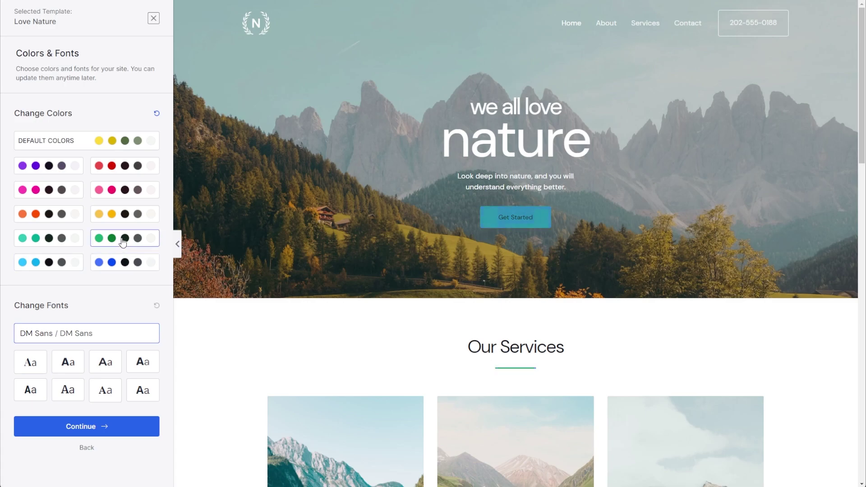
{"action": "left_click", "coordinate": [90, 146]}
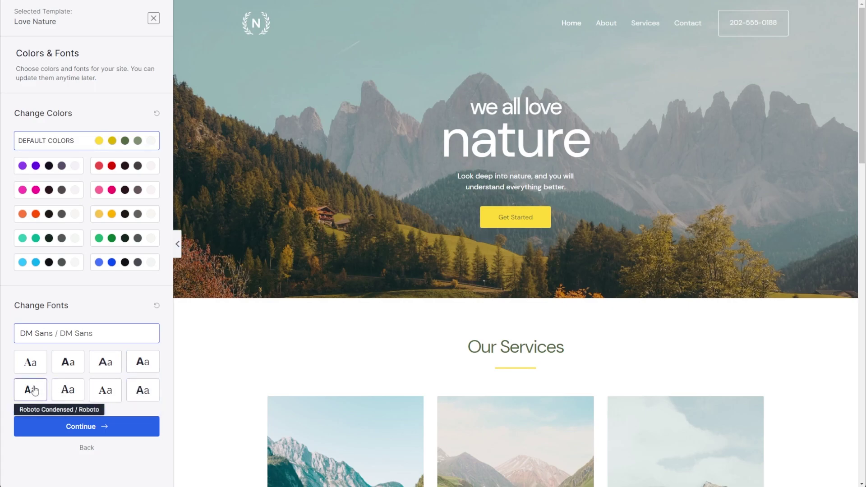
- Compare font pairs on the preview, set the template's fonts to Rubik / Karla and continue with the setup
{"action": "left_click", "coordinate": [33, 363]}
{"action": "left_click", "coordinate": [66, 366]}
{"action": "left_click", "coordinate": [143, 364]}
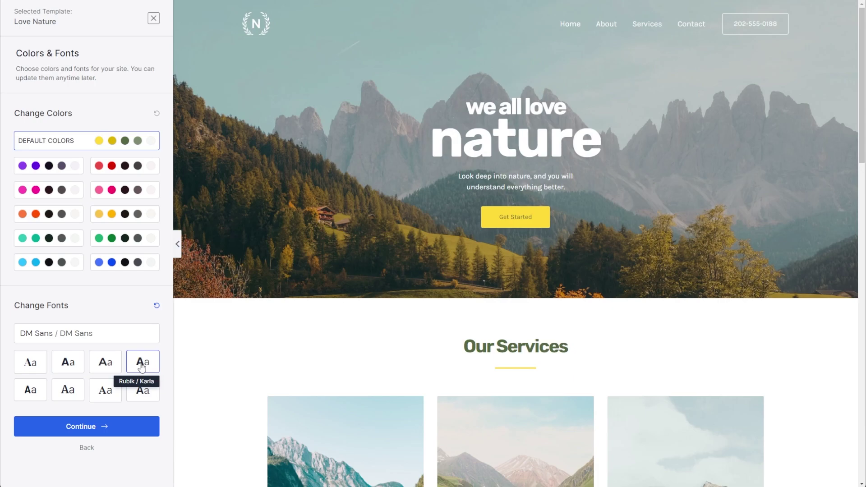
{"action": "left_click", "coordinate": [114, 427]}
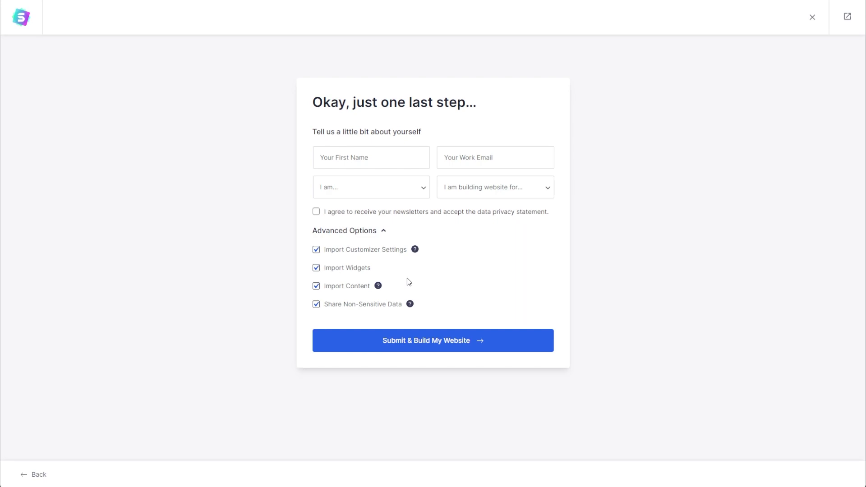
- Build the website with customizer settings, widgets and content imported, and review the finished home page
{"action": "left_click", "coordinate": [427, 345]}
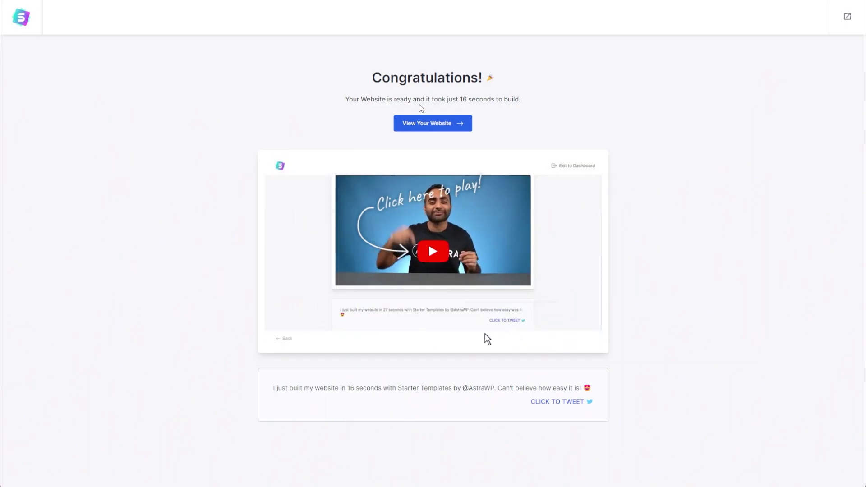
{"action": "left_click", "coordinate": [424, 122]}
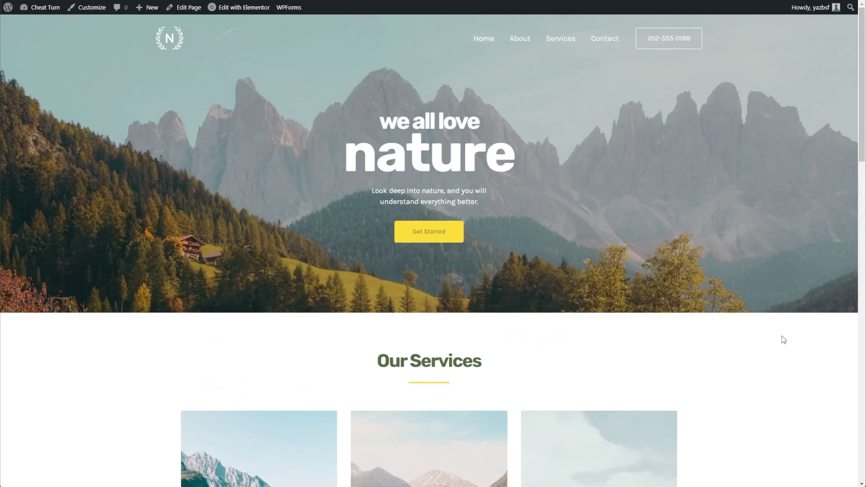
{"action": "scroll", "coordinate": [816, 367], "scroll_direction": "down", "scroll_amount": 12}
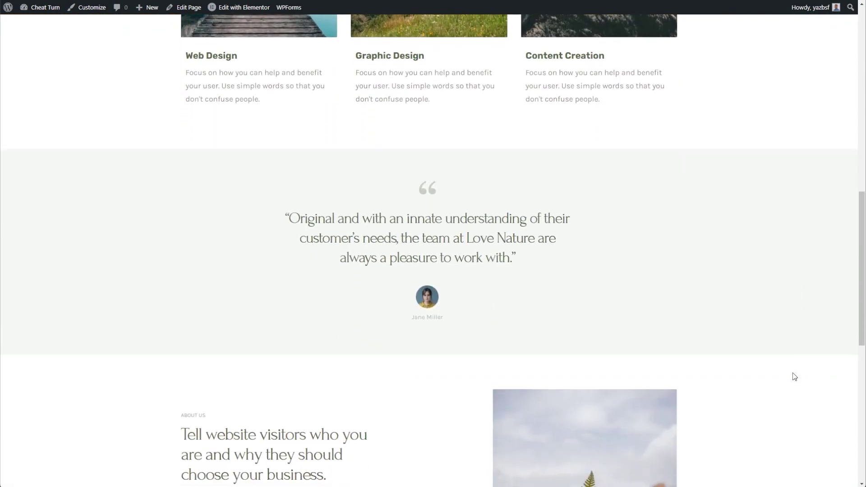
{"action": "scroll", "coordinate": [795, 376], "scroll_direction": "down", "scroll_amount": 6}
{"action": "scroll", "coordinate": [756, 397], "scroll_direction": "down", "scroll_amount": 1}
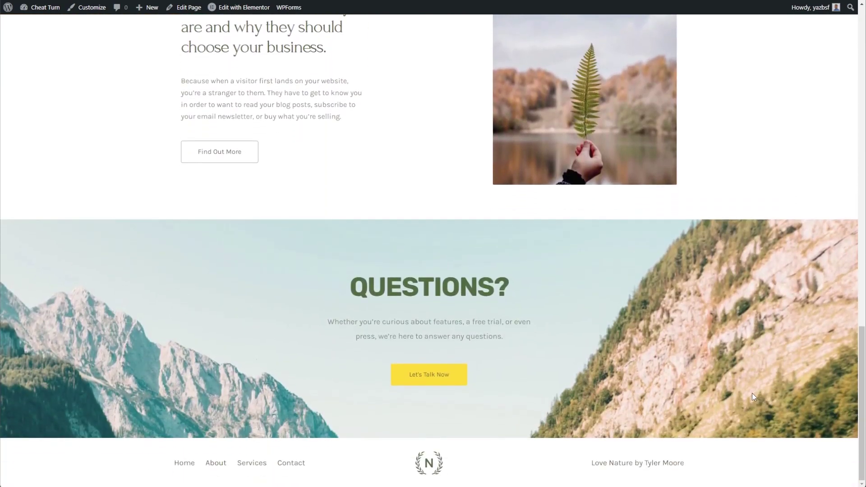
{"action": "scroll", "coordinate": [752, 397], "scroll_direction": "up", "scroll_amount": 20}
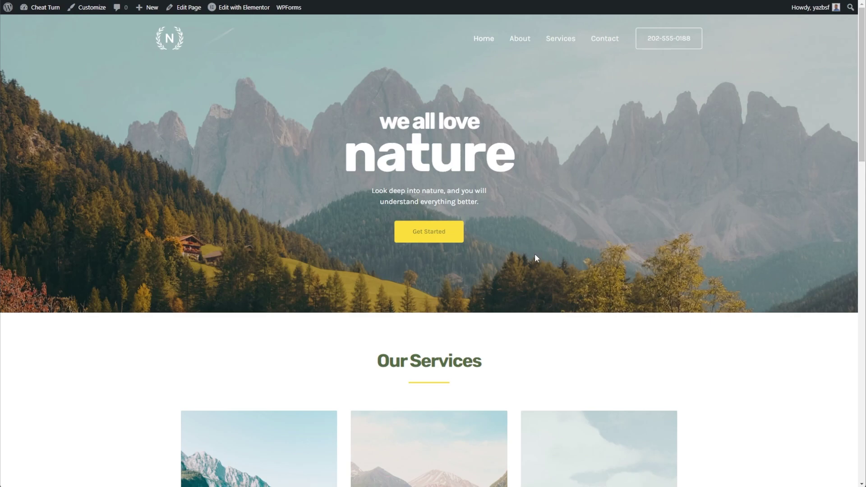
{"action": "scroll", "coordinate": [711, 359], "scroll_direction": "down", "scroll_amount": 5}
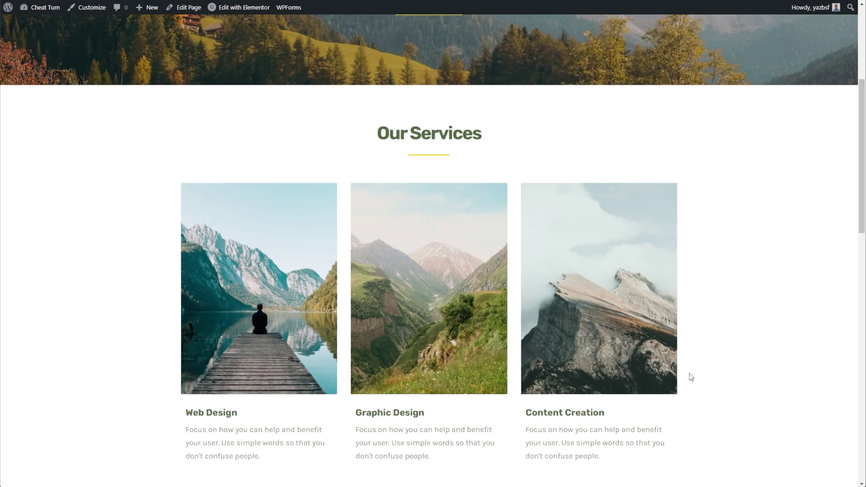
- Look over the rest of the home page, from the services section through the testimonial, About Us and Questions sections to the footer
{"action": "scroll", "coordinate": [717, 375], "scroll_direction": "down", "scroll_amount": 5}
{"action": "scroll", "coordinate": [719, 374], "scroll_direction": "down", "scroll_amount": 3}
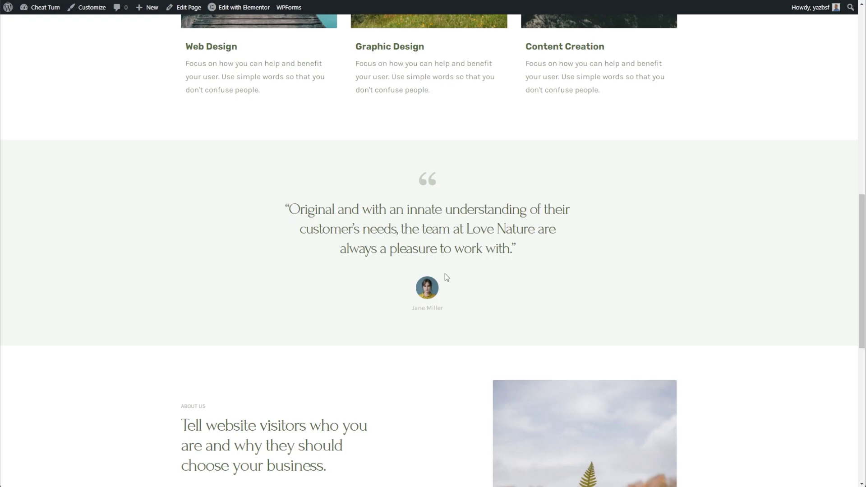
{"action": "scroll", "coordinate": [478, 316], "scroll_direction": "down", "scroll_amount": 6}
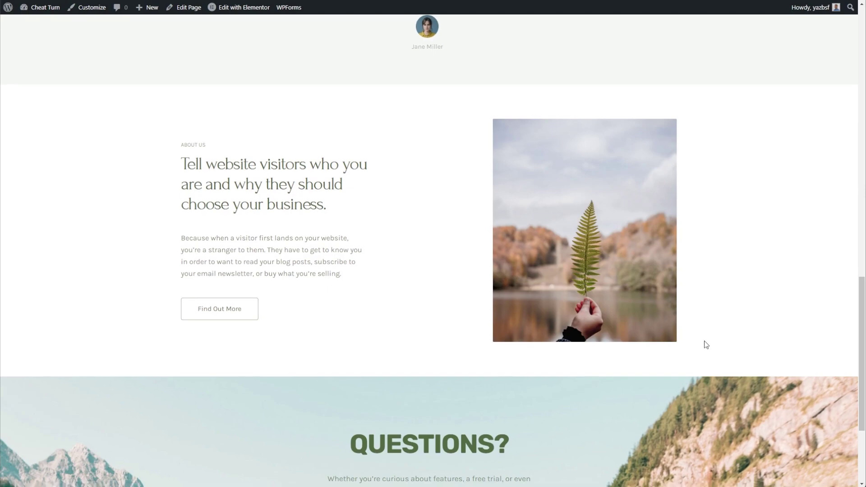
{"action": "scroll", "coordinate": [705, 346], "scroll_direction": "down", "scroll_amount": 3}
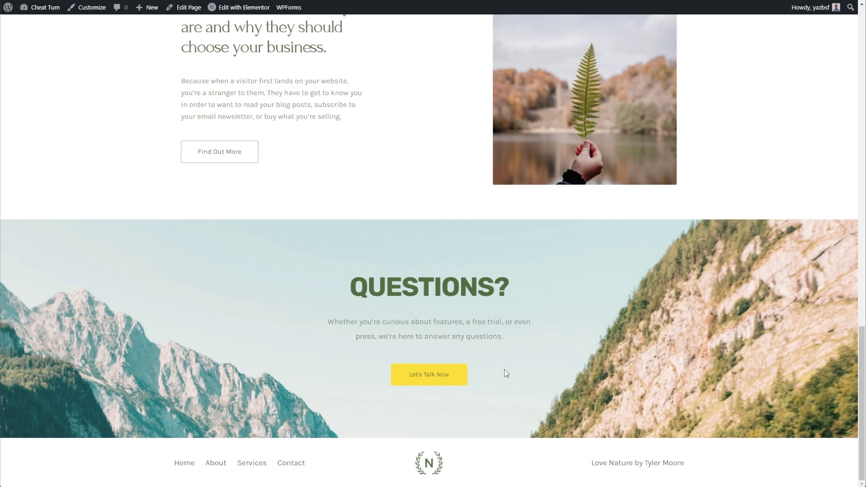
{"action": "scroll", "coordinate": [506, 369], "scroll_direction": "up", "scroll_amount": 15}
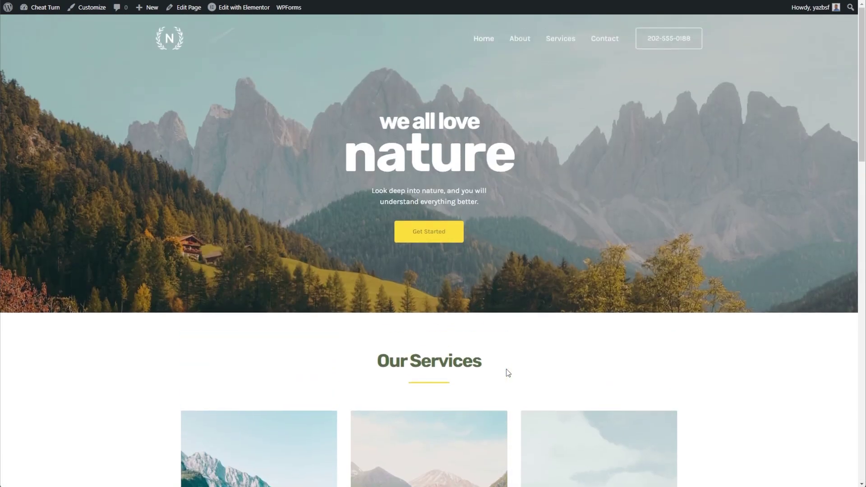
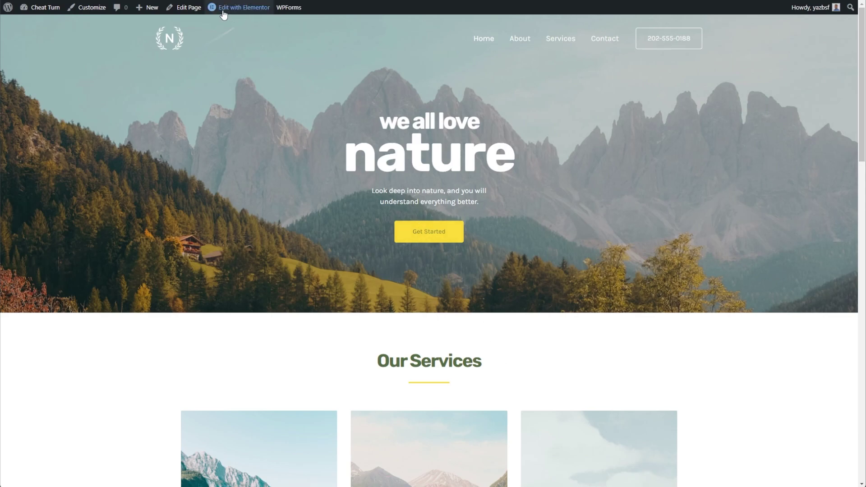
- Open the home page in Elementor and replace the hero heading "nature" with "Starter Templates"
{"action": "left_click", "coordinate": [245, 13]}
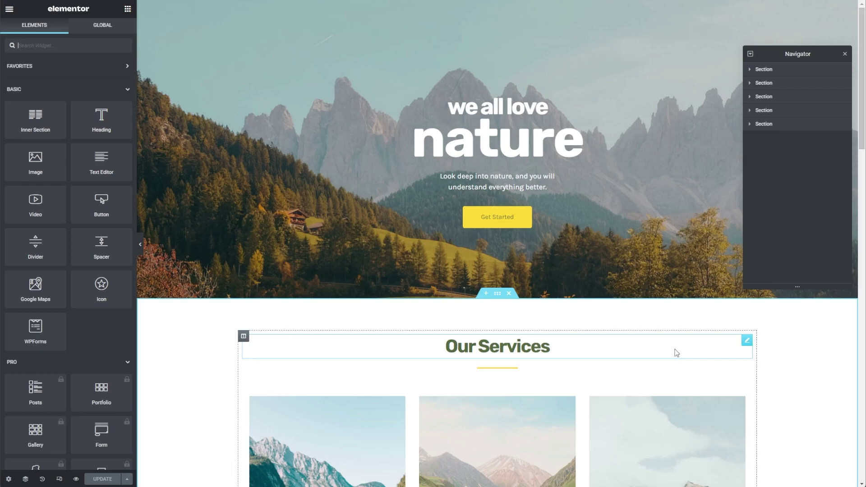
{"action": "left_click", "coordinate": [391, 144]}
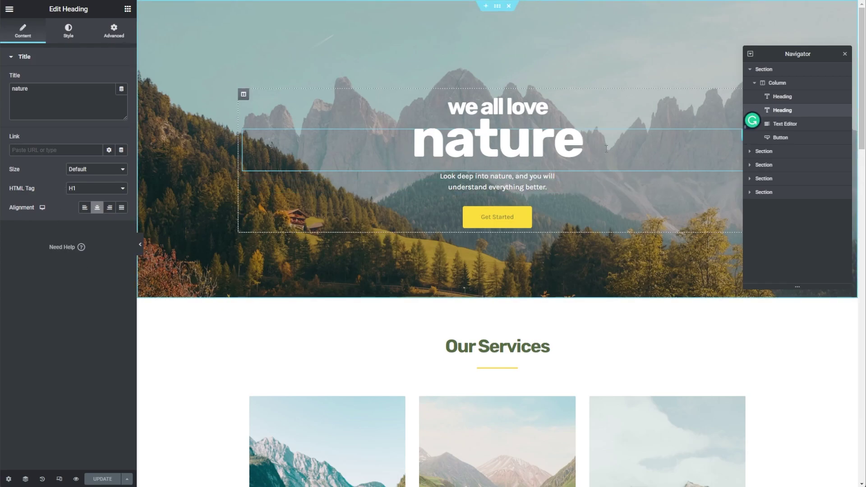
{"action": "left_click_drag", "start_coordinate": [603, 148], "coordinate": [414, 144]}
{"action": "type", "text": "Starter Templates"}
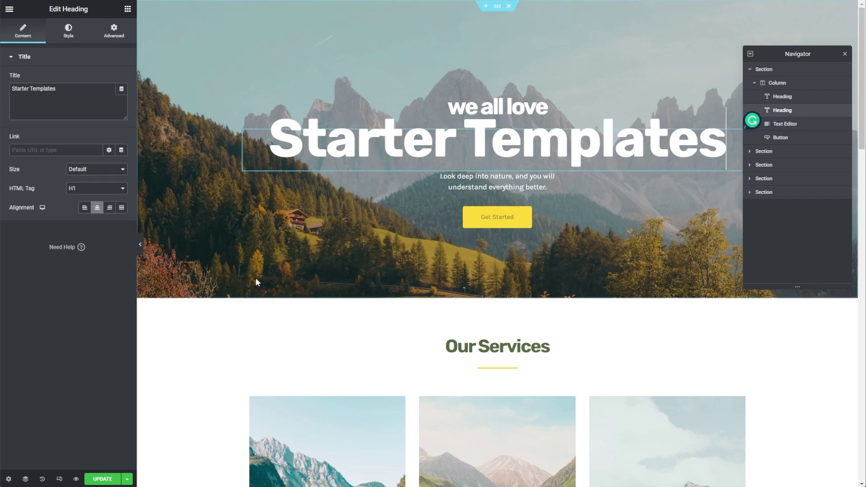
- Open the settings of the hero's Get Started button and select its label text
{"action": "left_click", "coordinate": [519, 225]}
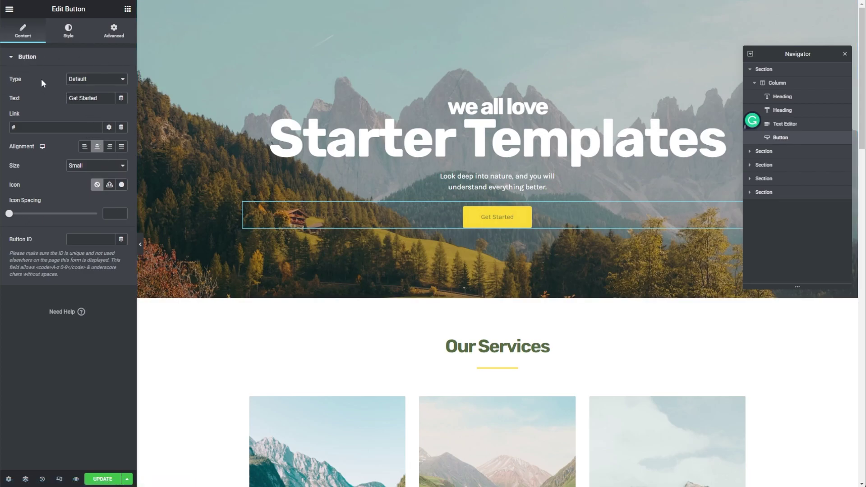
{"action": "left_click", "coordinate": [83, 97]}
{"action": "triple_click", "coordinate": [83, 97]}
- Open the media chooser for the Web Design image in Our Services and close it without replacing the image
{"action": "scroll", "coordinate": [347, 333], "scroll_direction": "down", "scroll_amount": 4}
{"action": "scroll", "coordinate": [540, 341], "scroll_direction": "down", "scroll_amount": 2}
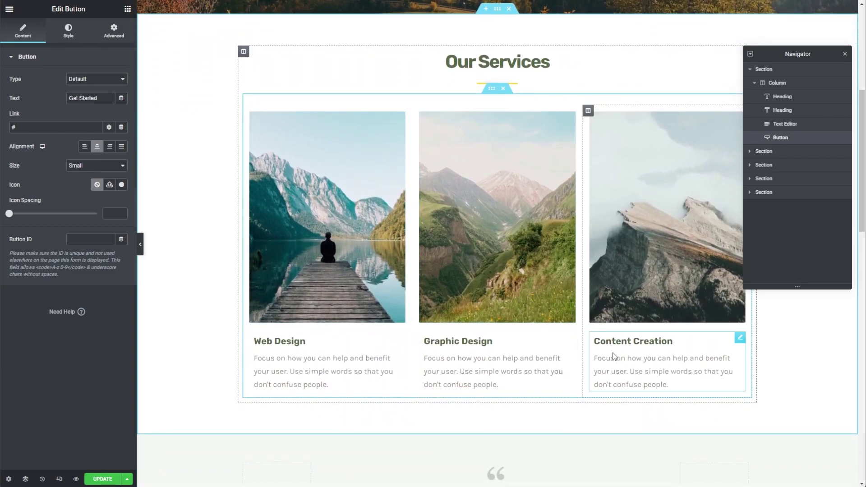
{"action": "left_click", "coordinate": [284, 251]}
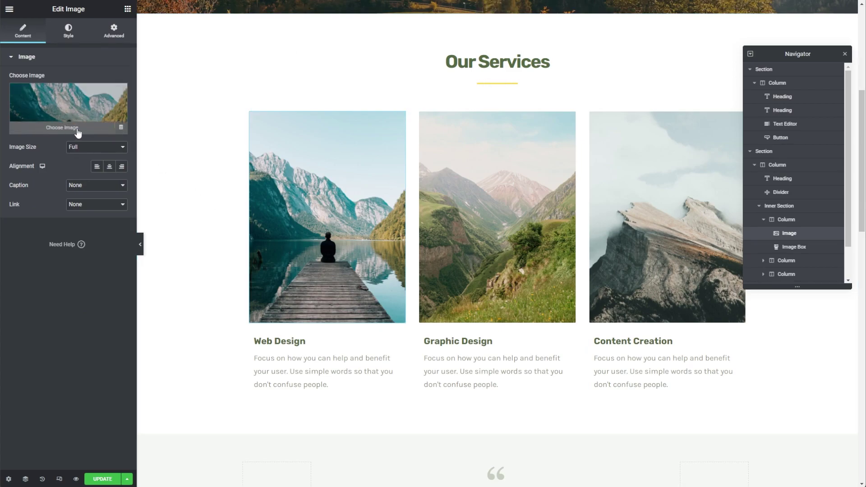
{"action": "left_click", "coordinate": [45, 132]}
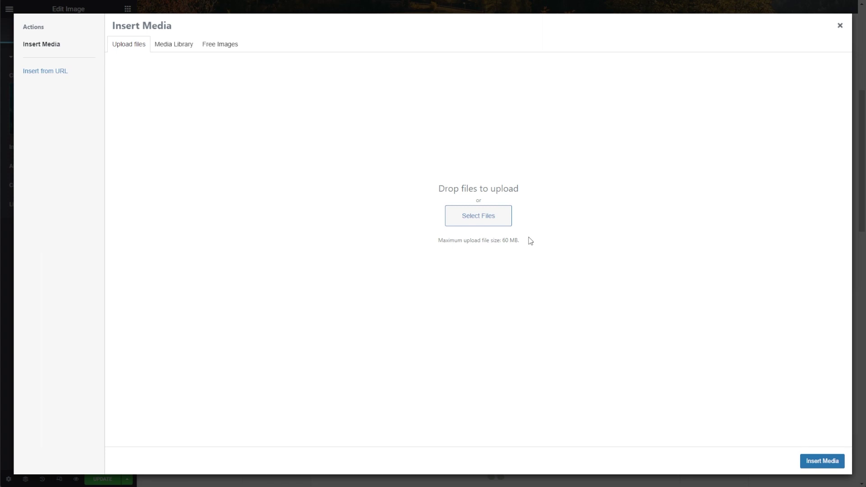
{"action": "key", "text": "Escape"}
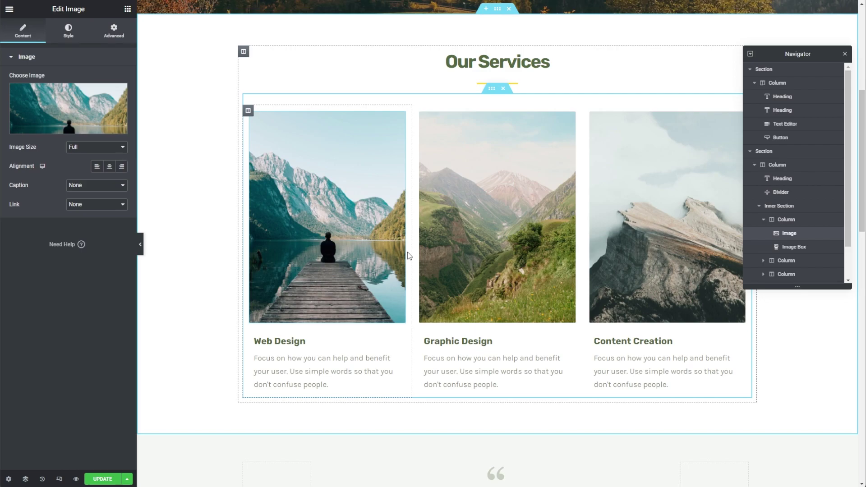
- Open the Starter Templates library from the empty section below Questions and show the pages of the Outdoor Adventure template
{"action": "scroll", "coordinate": [510, 212], "scroll_direction": "down", "scroll_amount": 15}
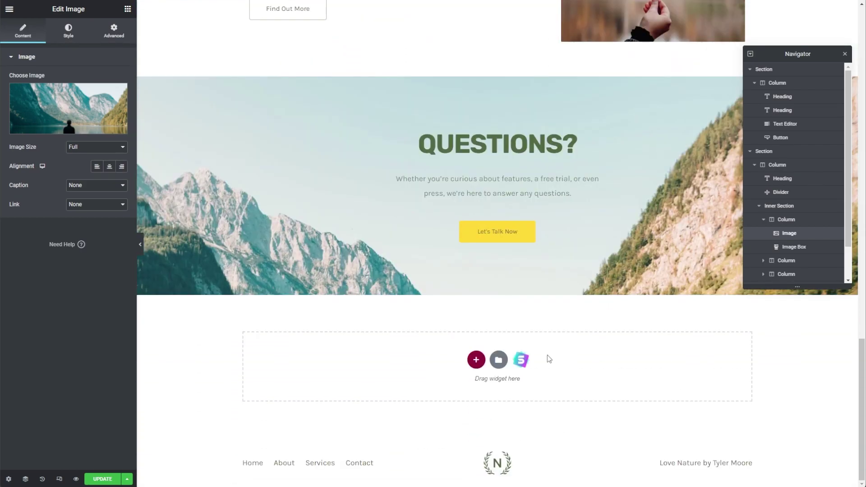
{"action": "left_click", "coordinate": [522, 361]}
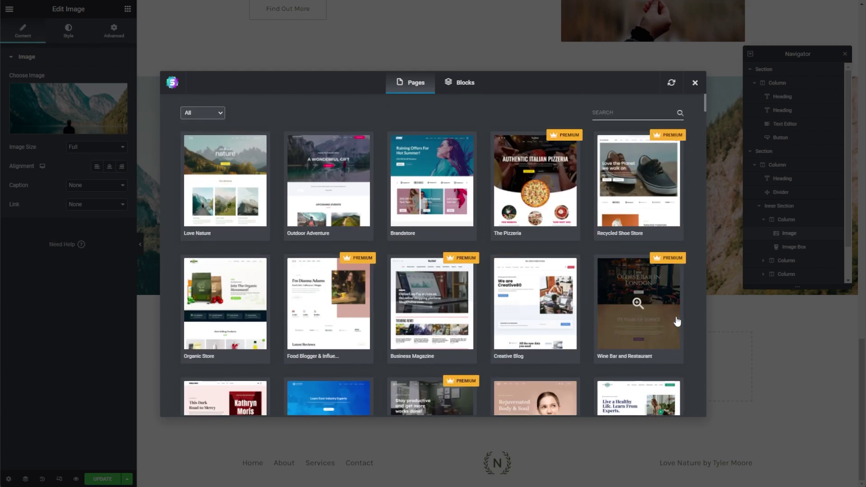
{"action": "left_click", "coordinate": [334, 211]}
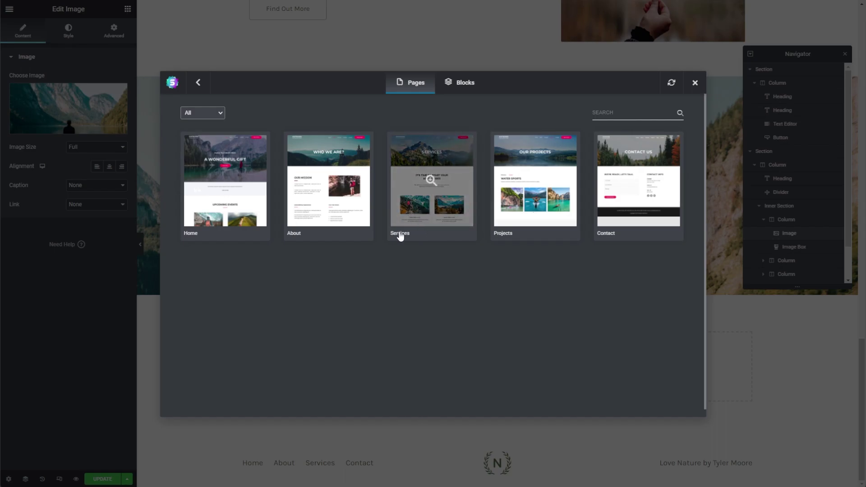
- Preview the Services page of Outdoor Adventure and import it into the page below the Questions section
{"action": "left_click", "coordinate": [427, 218]}
{"action": "scroll", "coordinate": [451, 217], "scroll_direction": "down", "scroll_amount": 10}
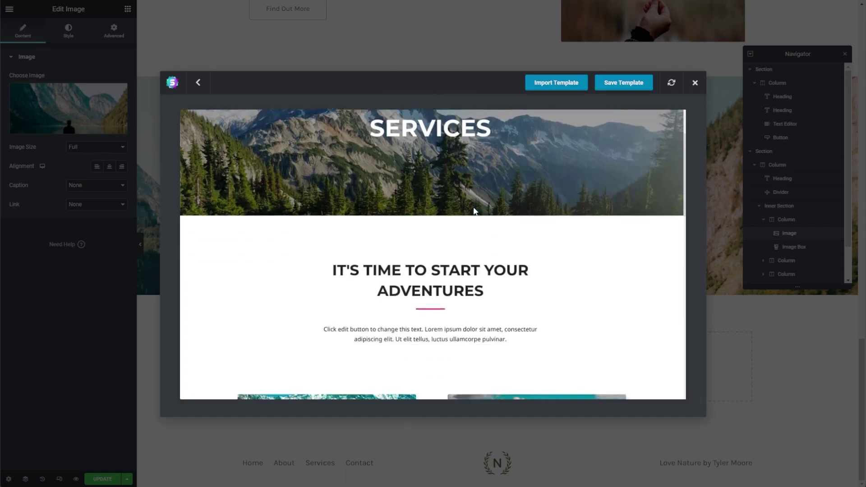
{"action": "scroll", "coordinate": [526, 240], "scroll_direction": "down", "scroll_amount": 3}
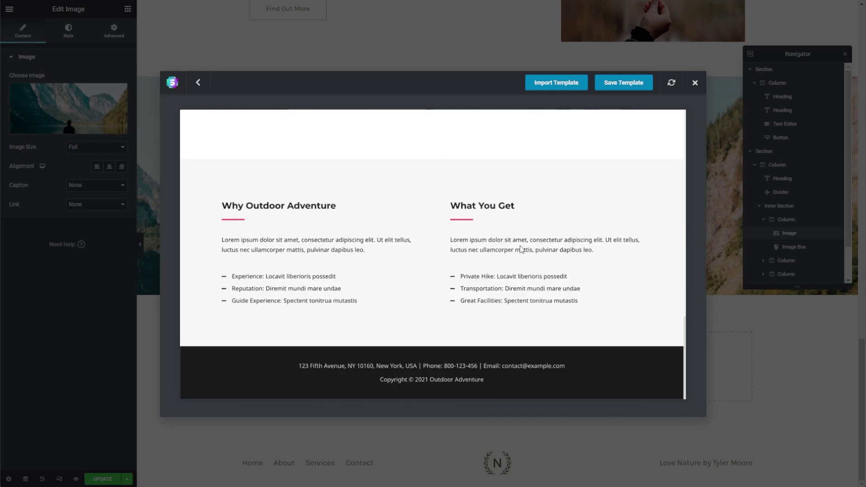
{"action": "scroll", "coordinate": [521, 249], "scroll_direction": "up", "scroll_amount": 15}
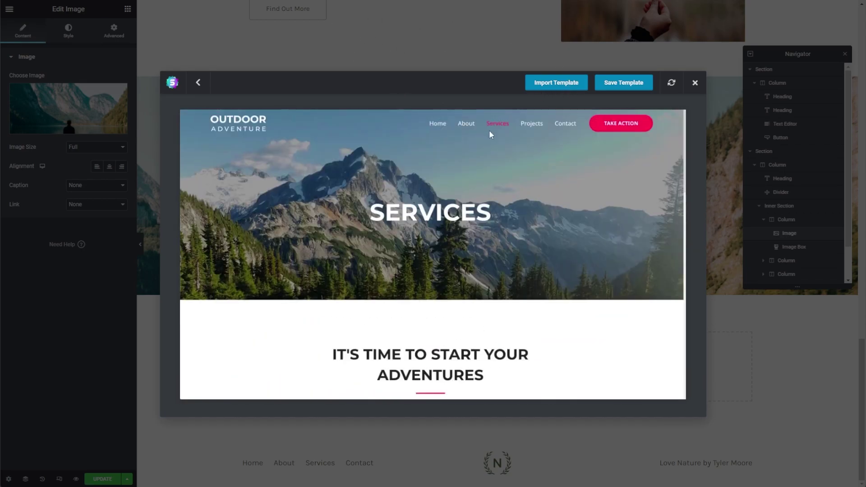
{"action": "left_click", "coordinate": [563, 89]}
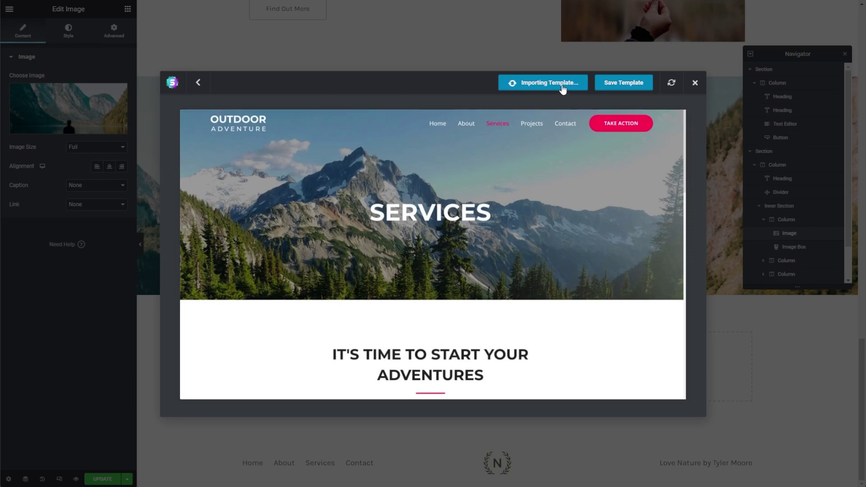
- Examine the imported Services content for matching fonts and colors, and look over the live site's Contact page
{"action": "scroll", "coordinate": [560, 255], "scroll_direction": "down", "scroll_amount": 2}
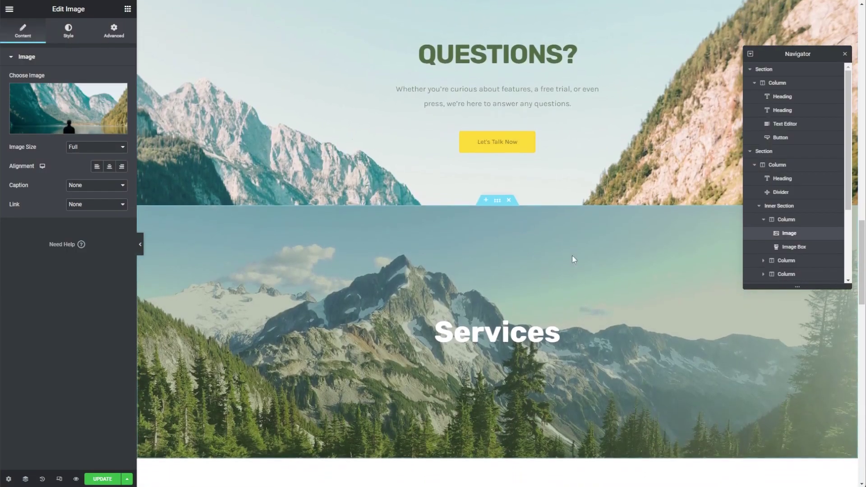
{"action": "scroll", "coordinate": [246, 292], "scroll_direction": "down", "scroll_amount": 4}
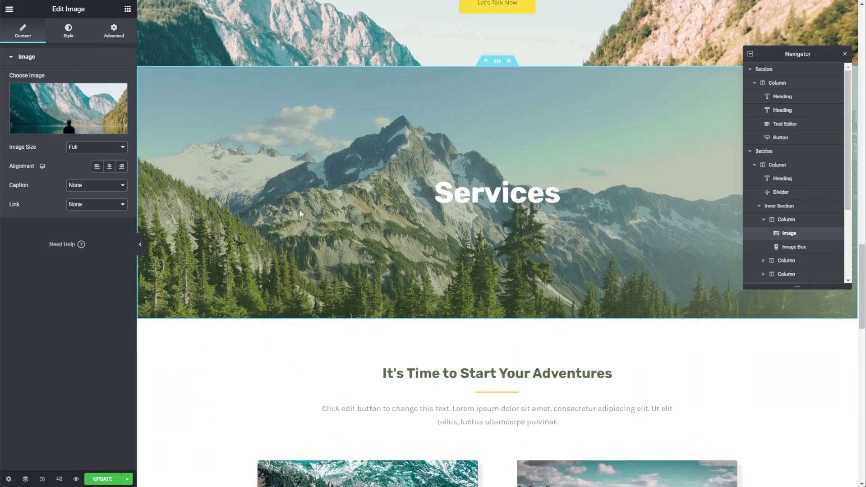
{"action": "scroll", "coordinate": [570, 206], "scroll_direction": "up", "scroll_amount": 6}
{"action": "scroll", "coordinate": [560, 271], "scroll_direction": "down", "scroll_amount": 7}
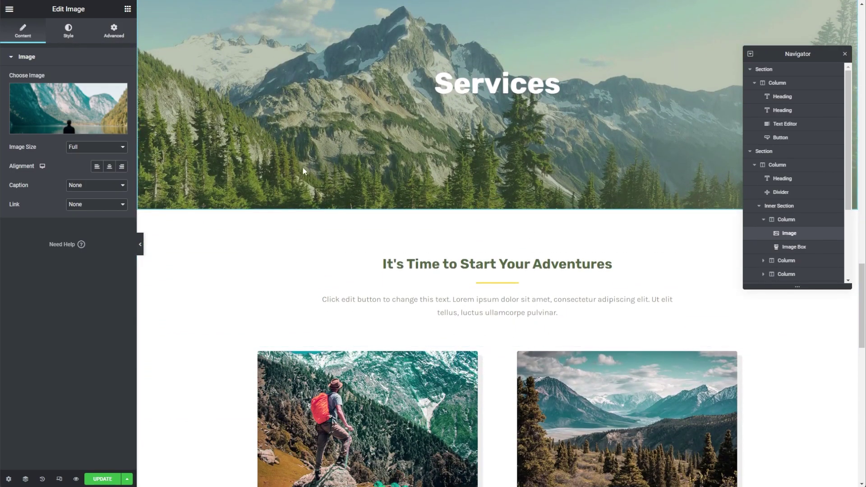
{"action": "scroll", "coordinate": [509, 224], "scroll_direction": "down", "scroll_amount": 2}
{"action": "scroll", "coordinate": [509, 224], "scroll_direction": "down", "scroll_amount": 7}
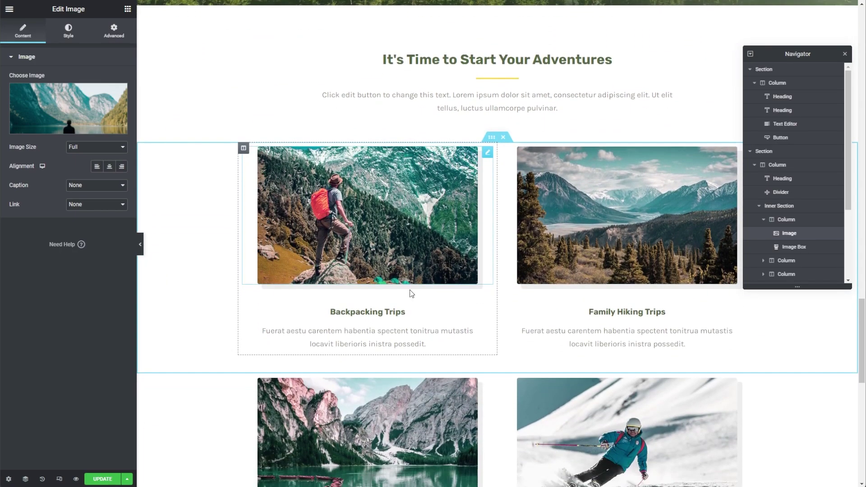
{"action": "scroll", "coordinate": [474, 349], "scroll_direction": "down", "scroll_amount": 7}
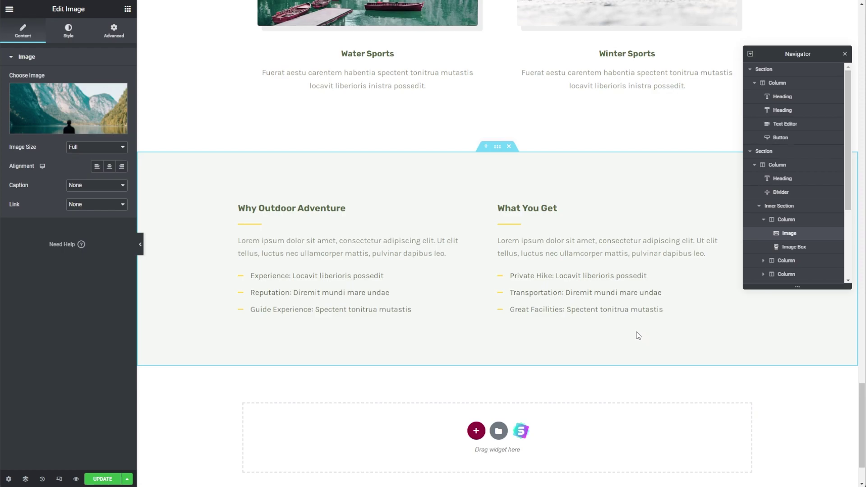
{"action": "scroll", "coordinate": [451, 328], "scroll_direction": "up", "scroll_amount": 3}
{"action": "scroll", "coordinate": [496, 327], "scroll_direction": "up", "scroll_amount": 6}
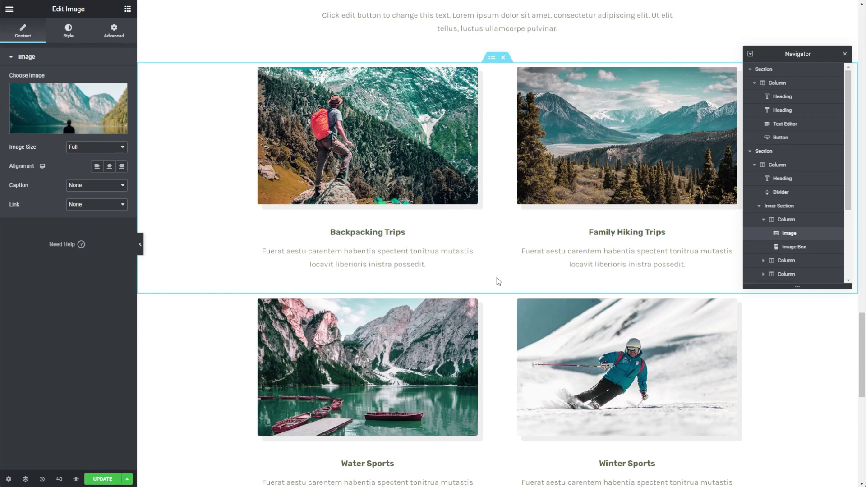
{"action": "scroll", "coordinate": [519, 187], "scroll_direction": "up", "scroll_amount": 3}
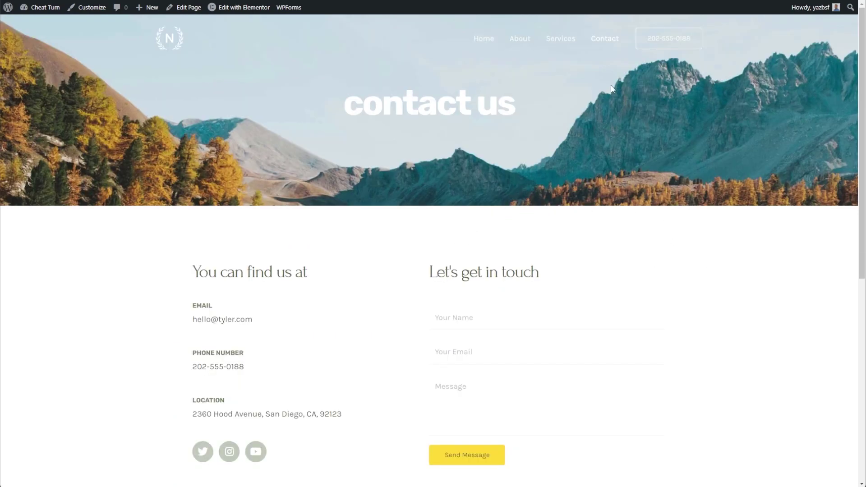
{"action": "scroll", "coordinate": [718, 243], "scroll_direction": "down", "scroll_amount": 2}
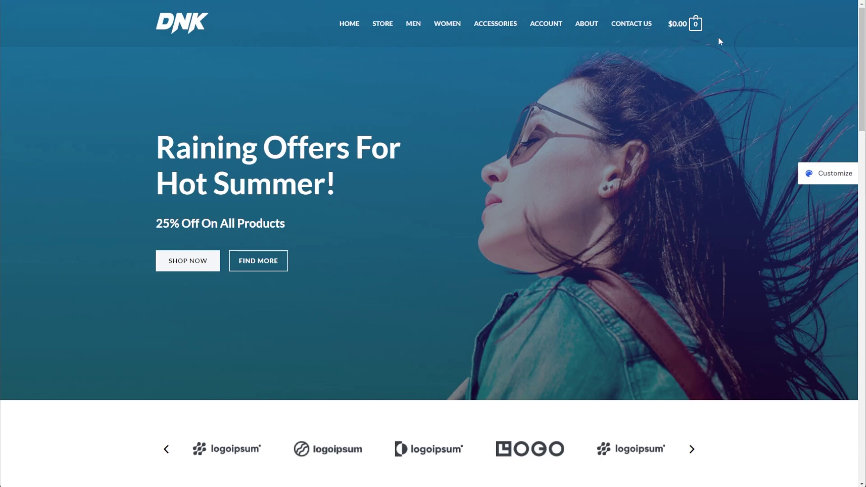
- Look through the DNK store demo's home page, including its offers, featured products and special edition banner, and its About Us page
{"action": "scroll", "coordinate": [472, 231], "scroll_direction": "down", "scroll_amount": 3}
{"action": "scroll", "coordinate": [469, 239], "scroll_direction": "down", "scroll_amount": 2}
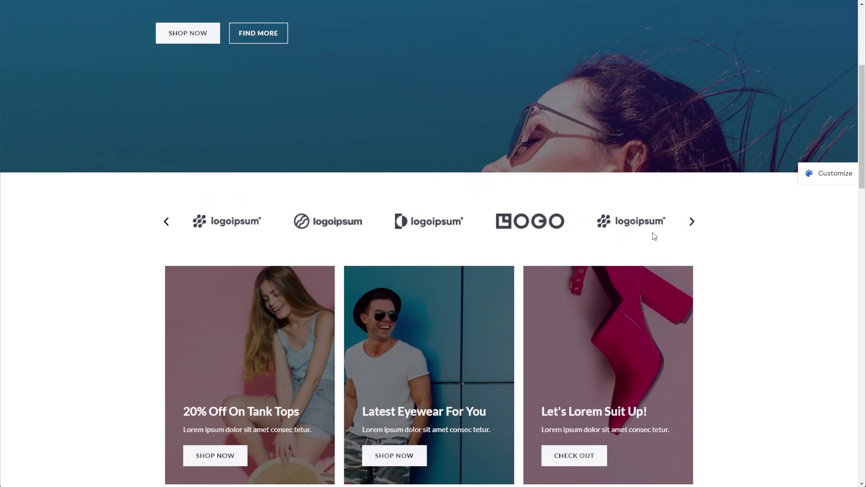
{"action": "scroll", "coordinate": [711, 245], "scroll_direction": "down", "scroll_amount": 2}
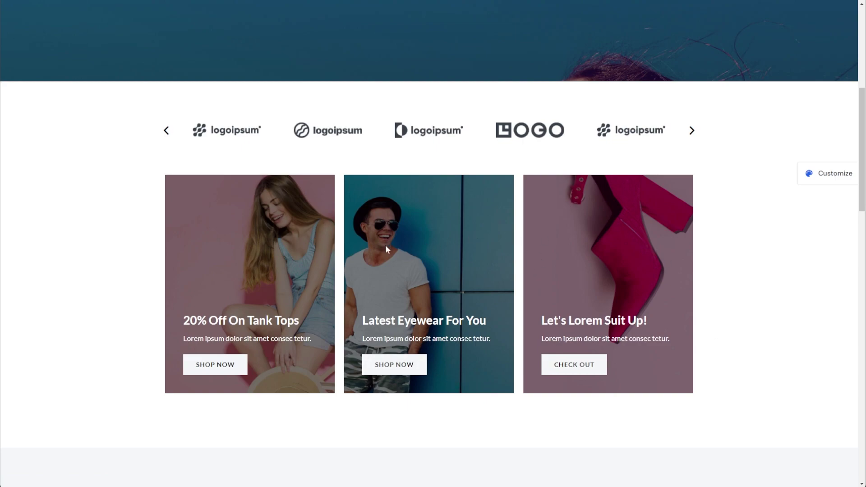
{"action": "scroll", "coordinate": [781, 319], "scroll_direction": "up", "scroll_amount": 1}
{"action": "scroll", "coordinate": [783, 319], "scroll_direction": "down", "scroll_amount": 8}
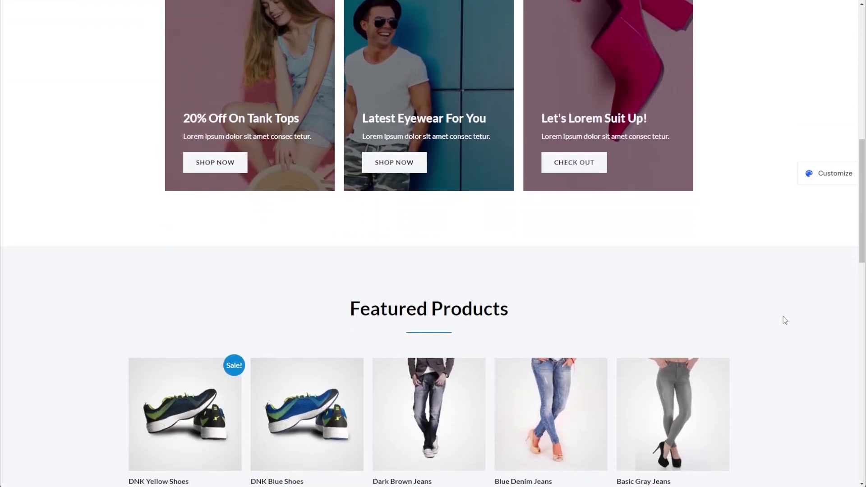
{"action": "scroll", "coordinate": [785, 322], "scroll_direction": "down", "scroll_amount": 3}
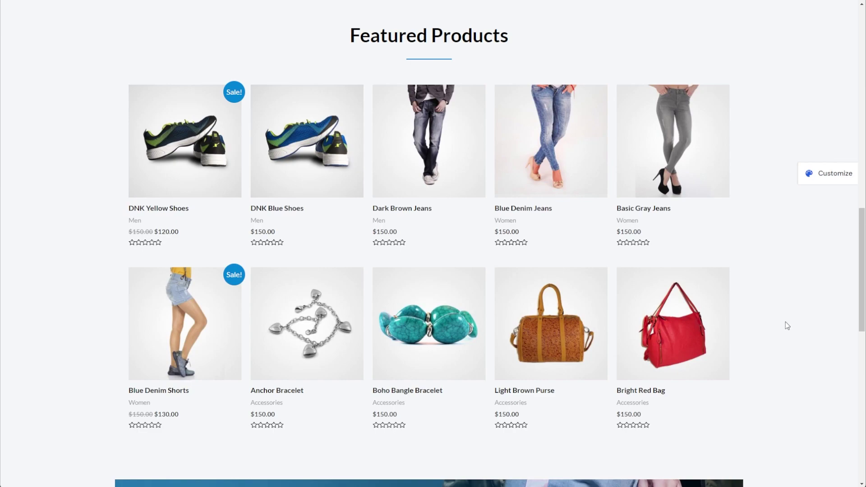
{"action": "scroll", "coordinate": [787, 325], "scroll_direction": "down", "scroll_amount": 5}
{"action": "scroll", "coordinate": [790, 345], "scroll_direction": "down", "scroll_amount": 1}
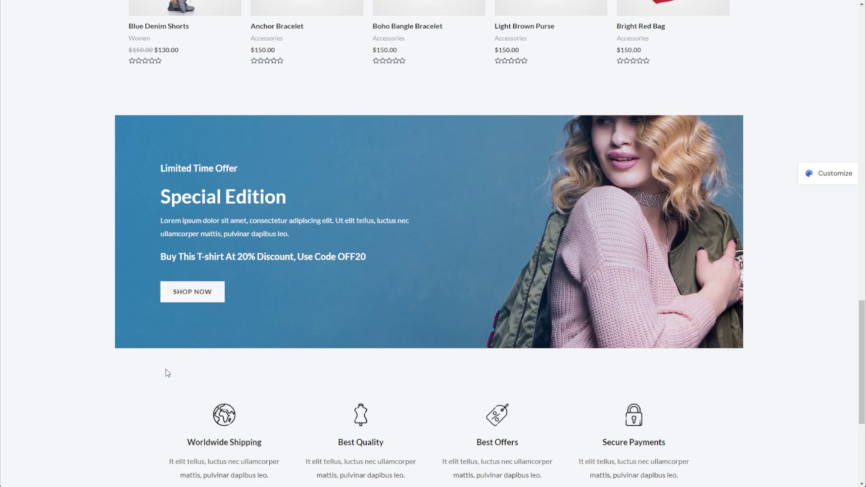
{"action": "scroll", "coordinate": [166, 374], "scroll_direction": "down", "scroll_amount": 2}
{"action": "scroll", "coordinate": [165, 375], "scroll_direction": "down", "scroll_amount": 2}
{"action": "scroll", "coordinate": [177, 365], "scroll_direction": "down", "scroll_amount": 1}
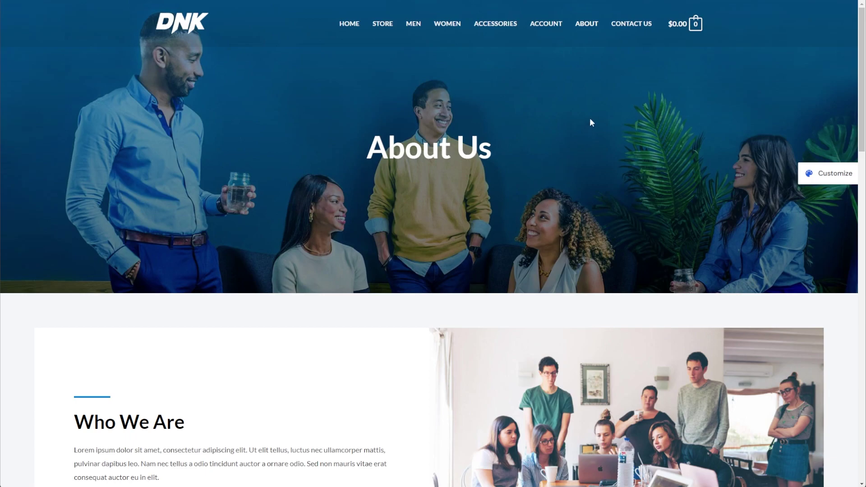
{"action": "scroll", "coordinate": [397, 204], "scroll_direction": "down", "scroll_amount": 7}
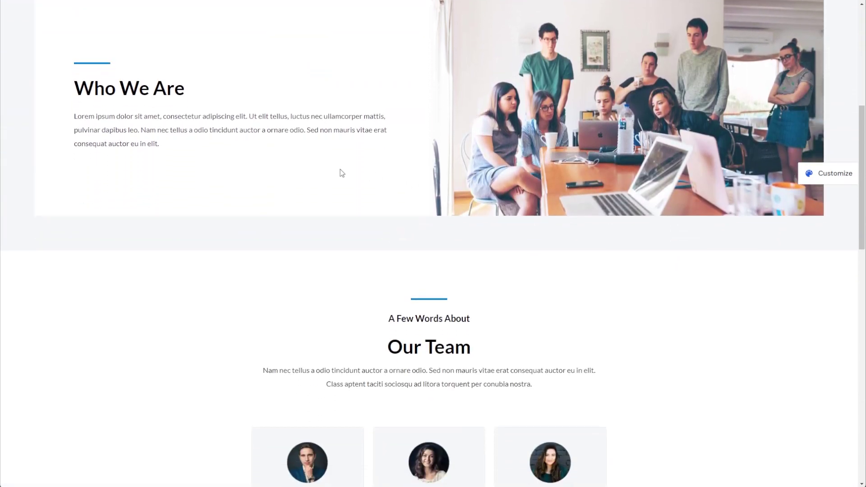
- Look through the rest of the DNK About Us page, including the team, social links and store benefits sections
{"action": "scroll", "coordinate": [295, 162], "scroll_direction": "down", "scroll_amount": 5}
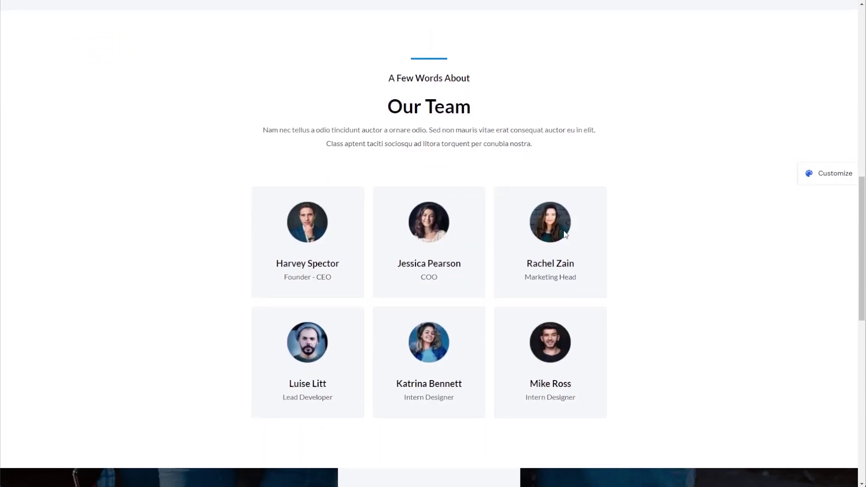
{"action": "scroll", "coordinate": [625, 265], "scroll_direction": "down", "scroll_amount": 8}
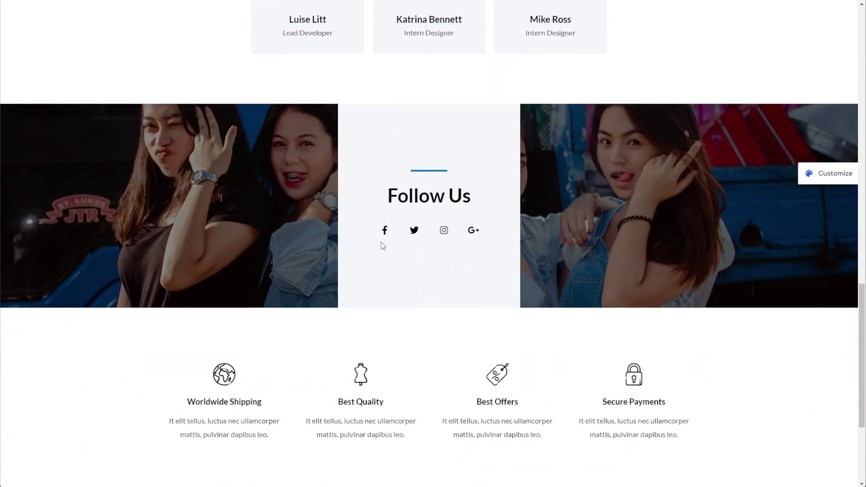
{"action": "scroll", "coordinate": [491, 239], "scroll_direction": "up", "scroll_amount": 20}
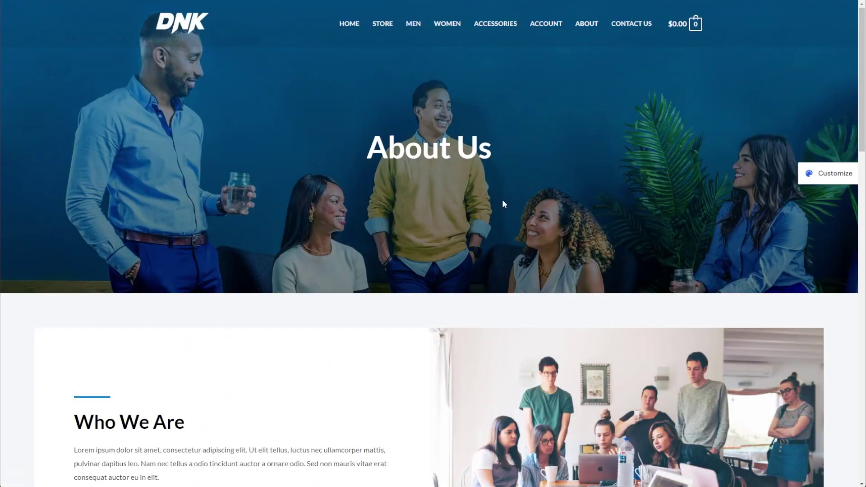
- Open the DNK store's Men category and look over its product grid, price filter, categories and best sellers
{"action": "left_click", "coordinate": [416, 28]}
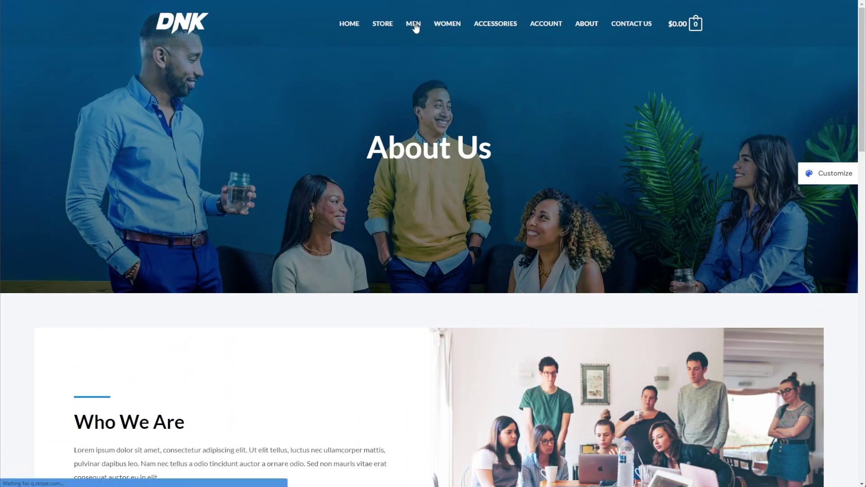
{"action": "scroll", "coordinate": [668, 188], "scroll_direction": "down", "scroll_amount": 1}
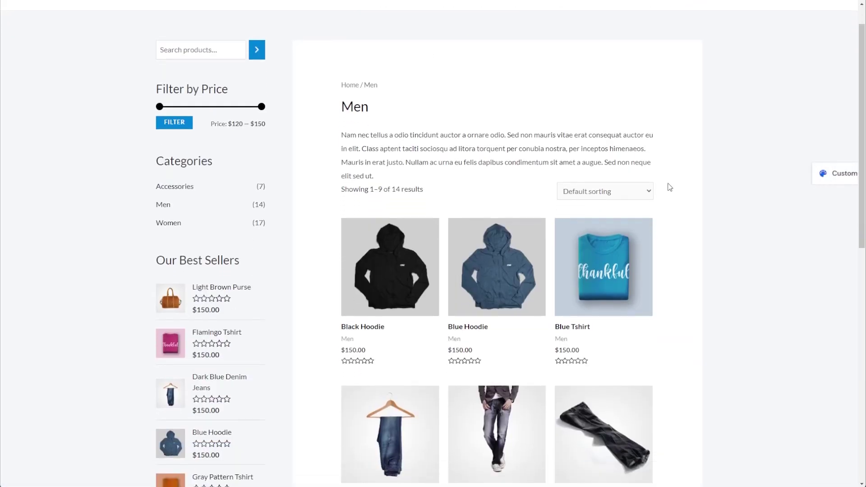
{"action": "scroll", "coordinate": [455, 315], "scroll_direction": "down", "scroll_amount": 6}
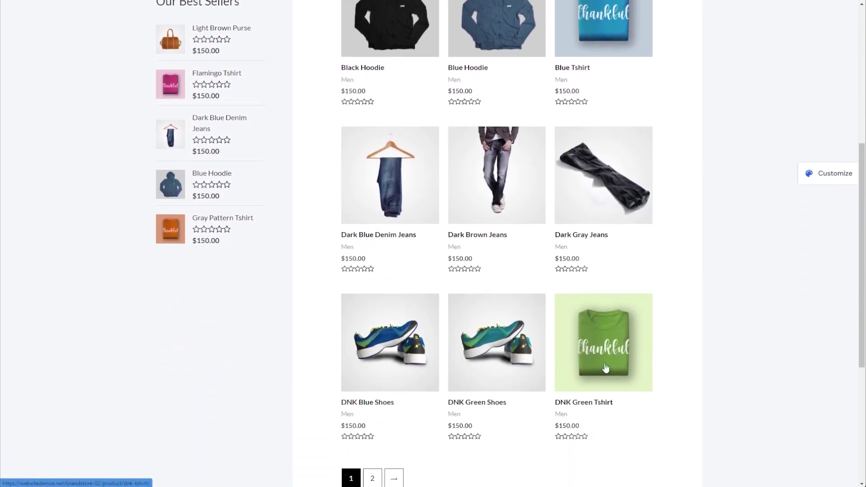
{"action": "scroll", "coordinate": [648, 367], "scroll_direction": "down", "scroll_amount": 2}
{"action": "scroll", "coordinate": [648, 372], "scroll_direction": "up", "scroll_amount": 8}
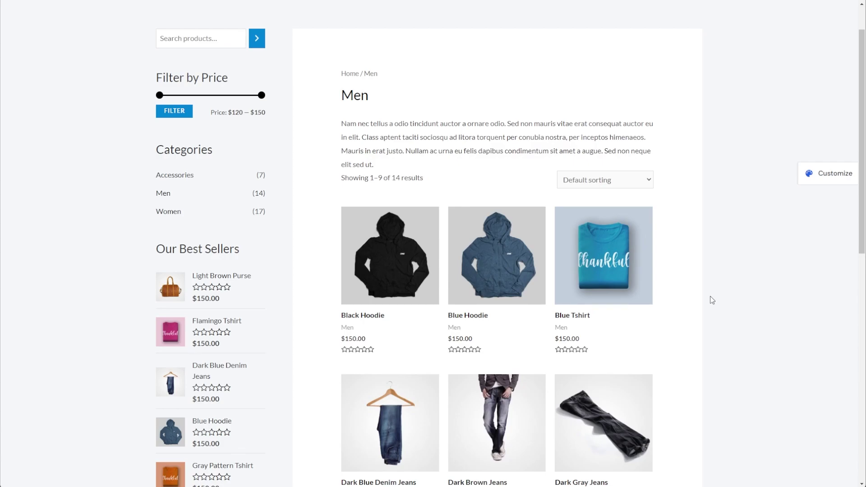
{"action": "scroll", "coordinate": [713, 300], "scroll_direction": "up", "scroll_amount": 1}
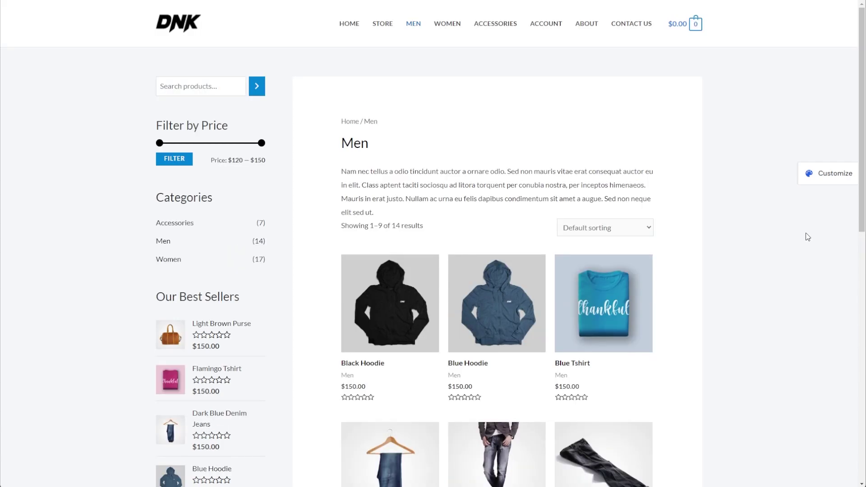